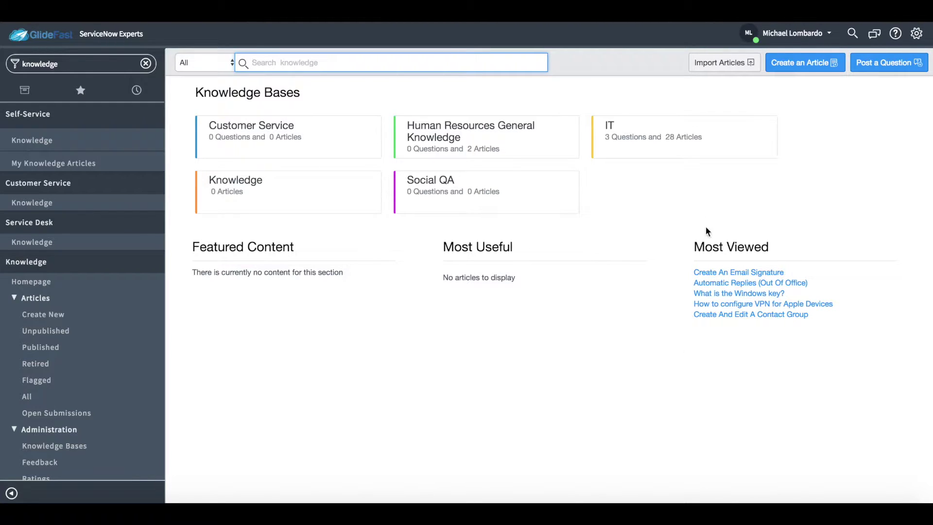
# Step: Open the IT knowledge base and browse the Excel and IE categories under Applications > Microsoft
pyautogui.click(653, 140)
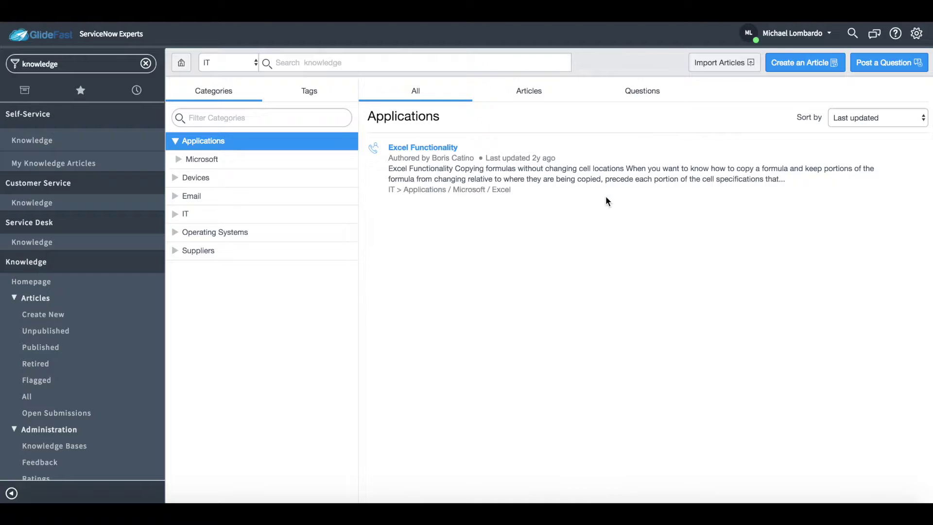
pyautogui.click(182, 164)
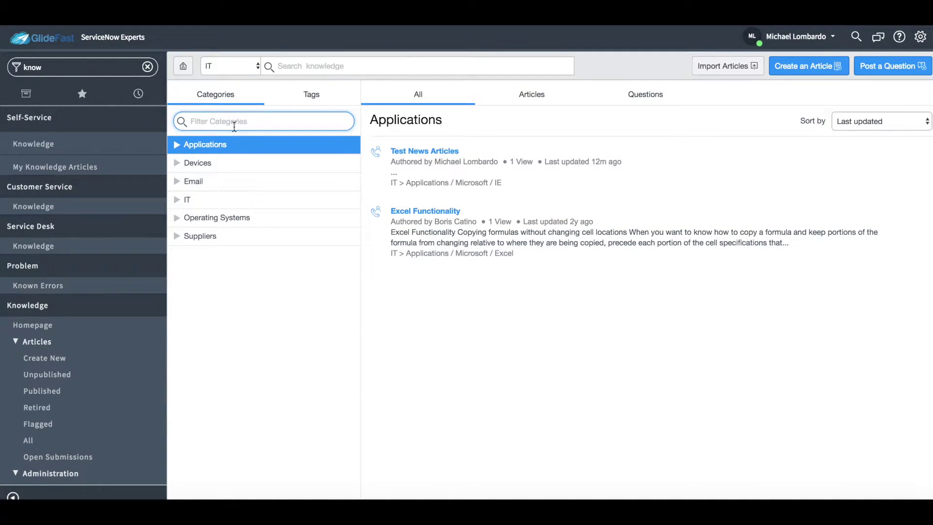
pyautogui.click(178, 145)
pyautogui.click(182, 165)
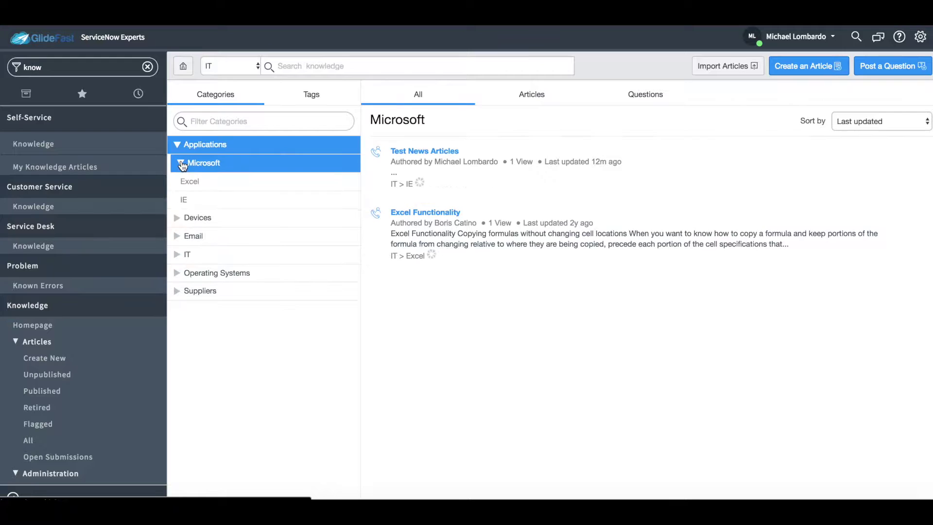
pyautogui.click(194, 180)
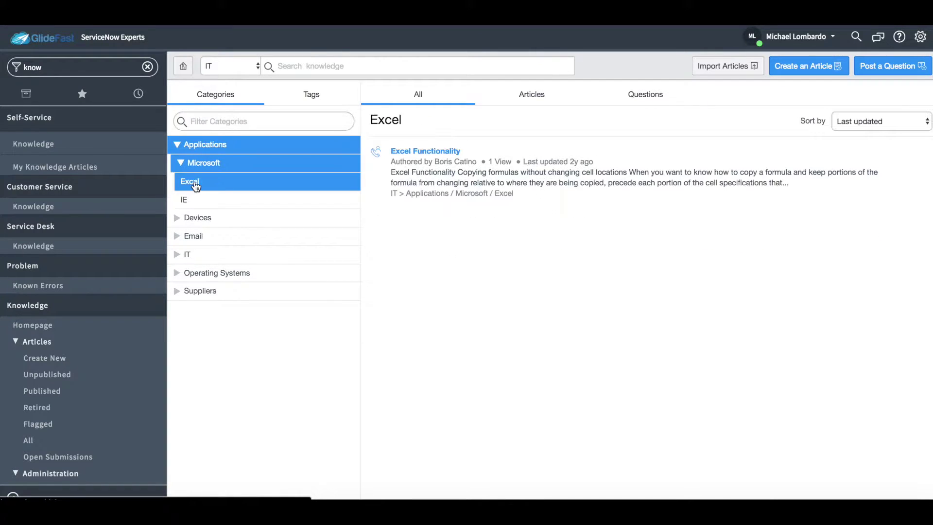
pyautogui.click(197, 199)
# Step: Filter the IT knowledge base categories by "mac" and show the Mac OS X articles
pyautogui.click(265, 118)
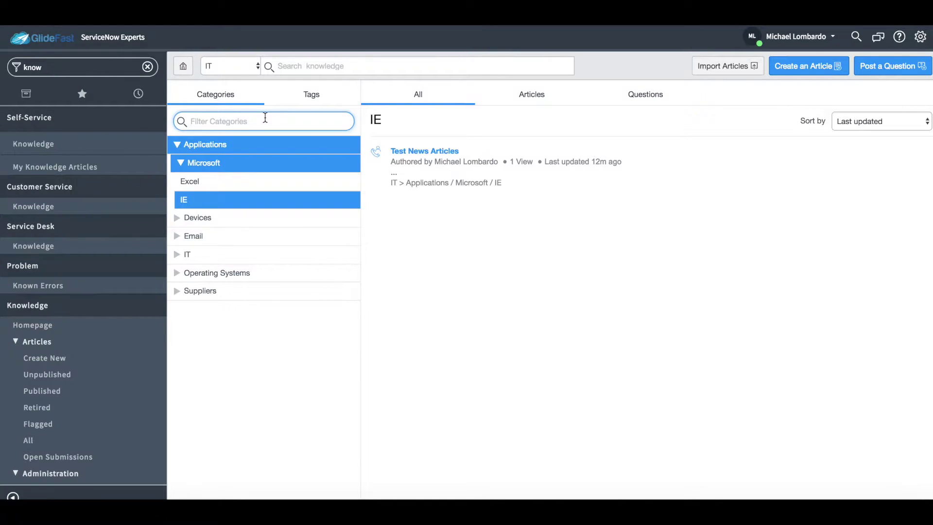
pyautogui.write('mac')
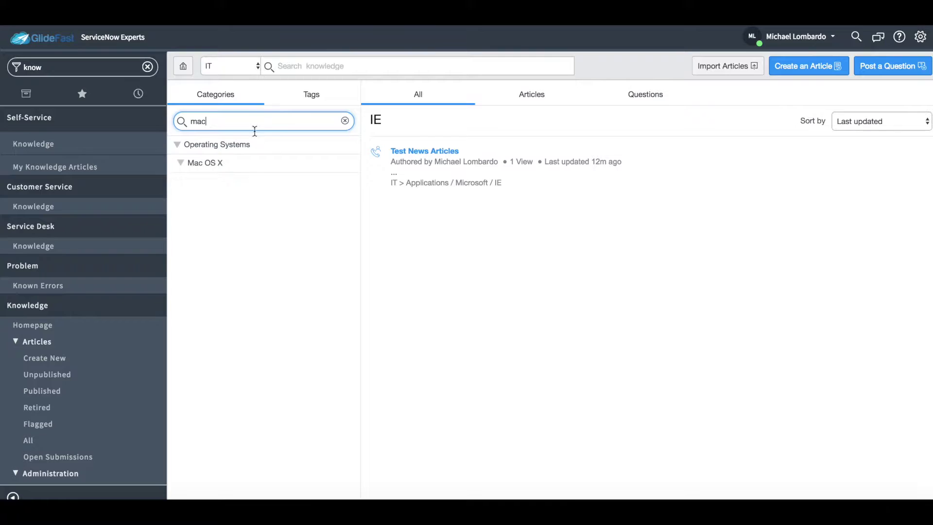
pyautogui.click(246, 163)
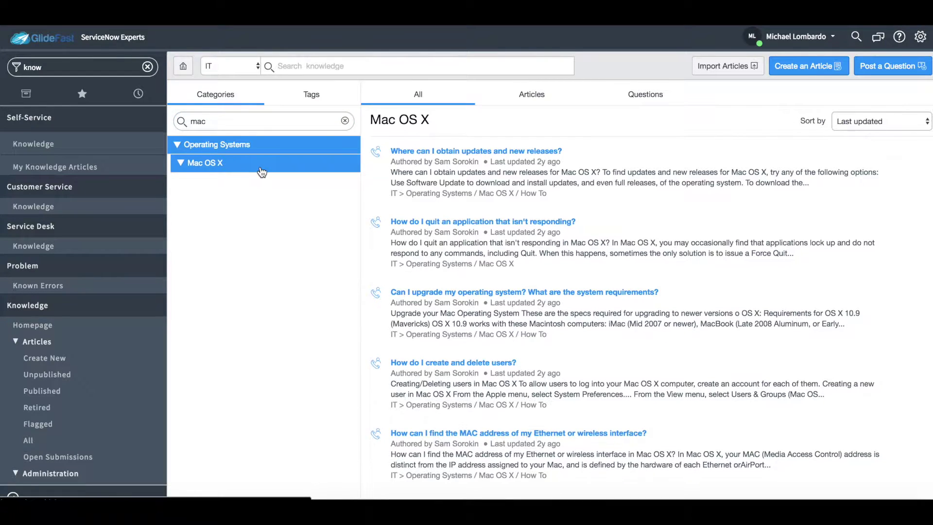
# Step: Search the IT knowledge base for "outlook"
pyautogui.click(511, 70)
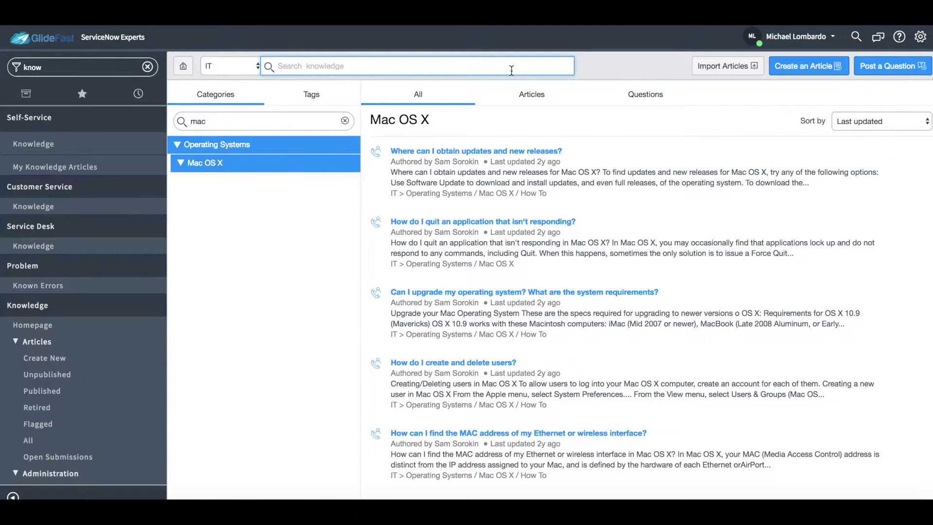
pyautogui.write('outlook')
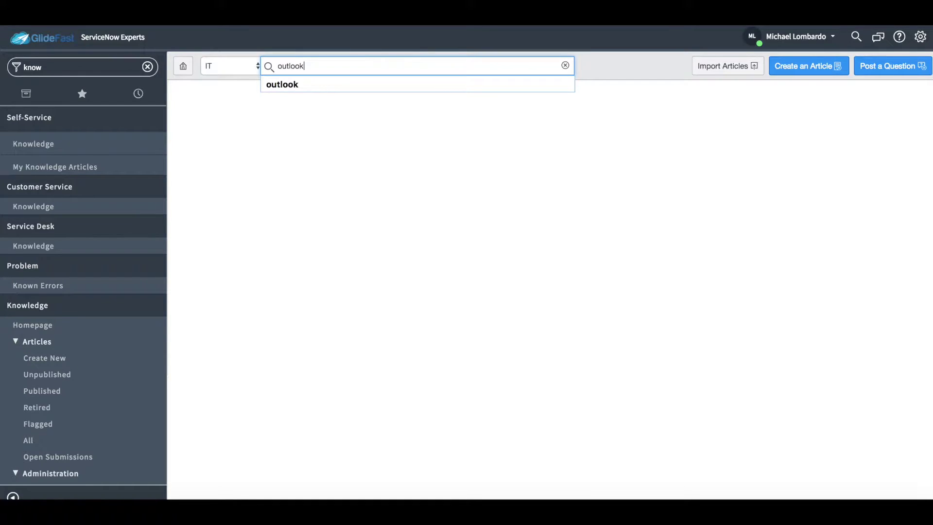
pyautogui.press('Return')
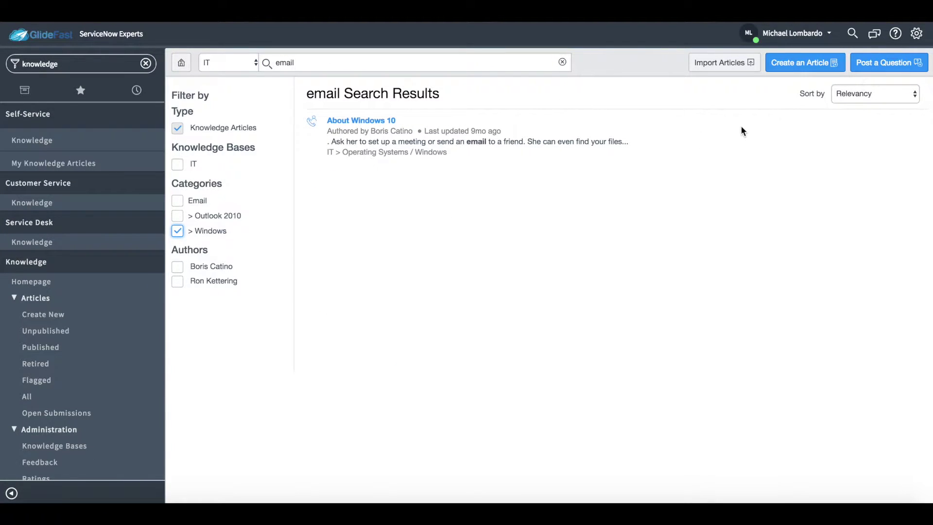
# Step: Create a new IT knowledge article with the short description "Test Knowledge article" and paste the copied spam article into its text
pyautogui.click(818, 69)
pyautogui.click(505, 238)
pyautogui.write('Test ')
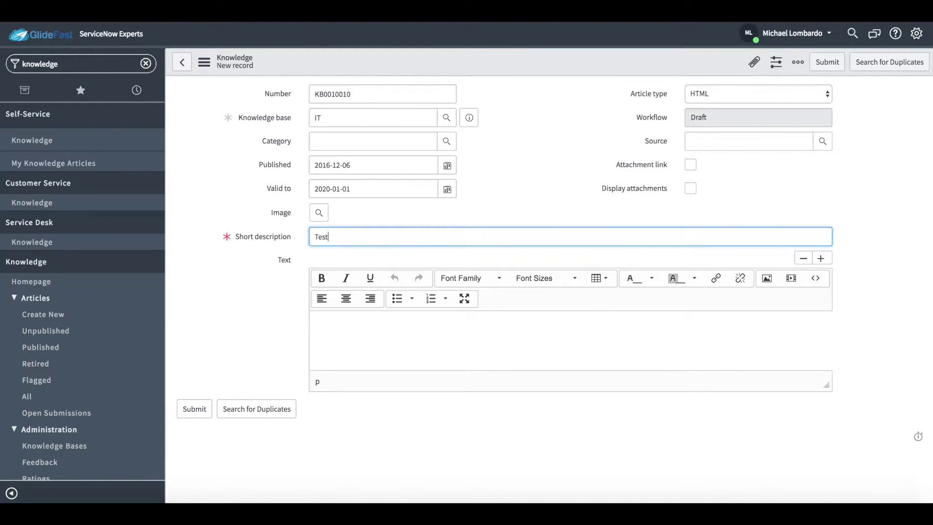
pyautogui.write('Knowledge Article')
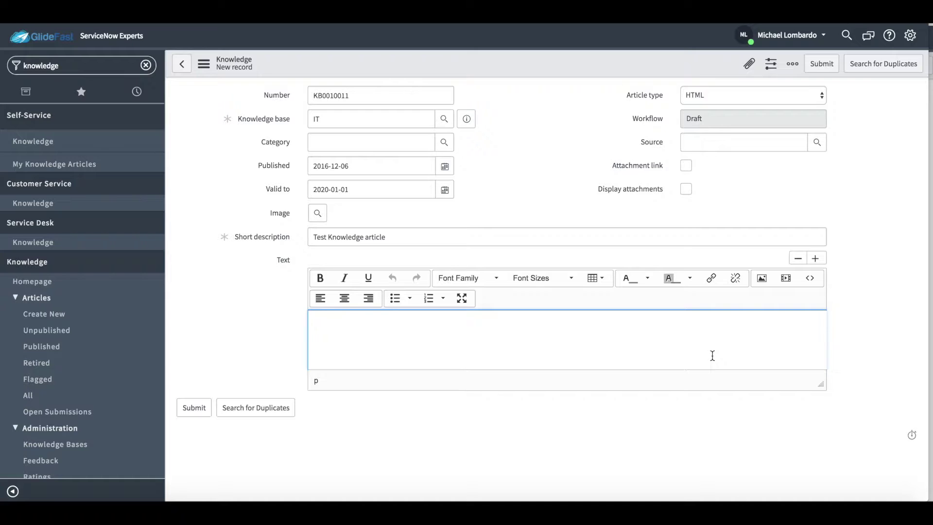
pyautogui.hotkey('ctrl', 'v')
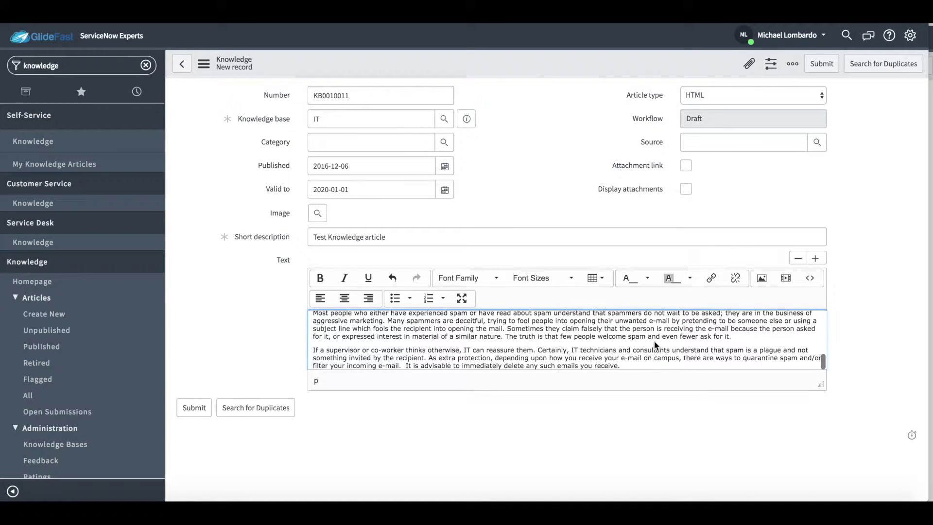
# Step: Format the "What is Spam?" heading as centered, underlined, italic and 24pt, and enlarge the article's text editor
pyautogui.scroll(10, 654, 342)
pyautogui.moveTo(496, 327); pyautogui.dragTo(209, 327)
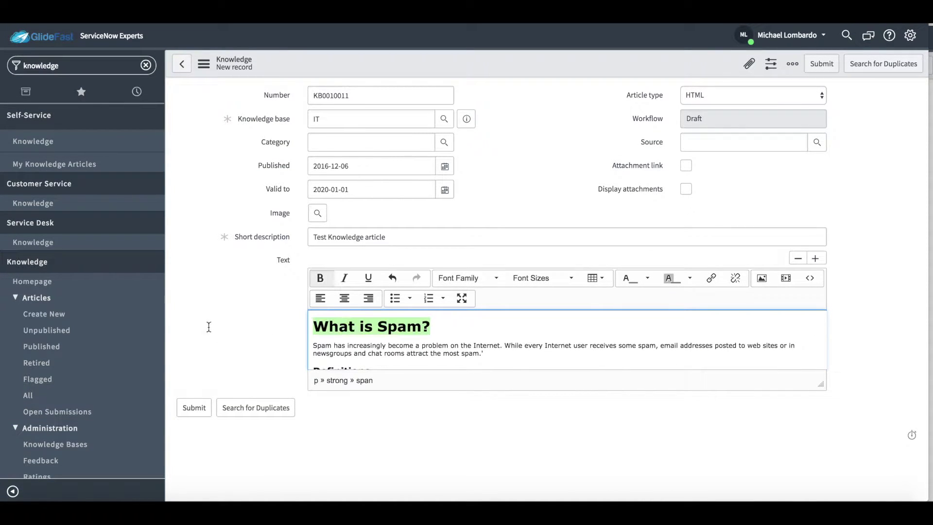
pyautogui.click(343, 299)
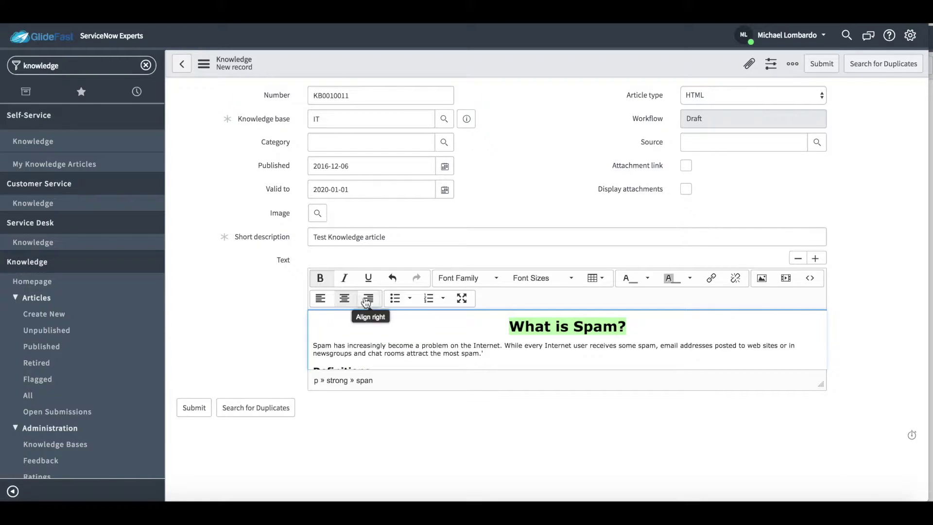
pyautogui.click(368, 278)
pyautogui.click(344, 278)
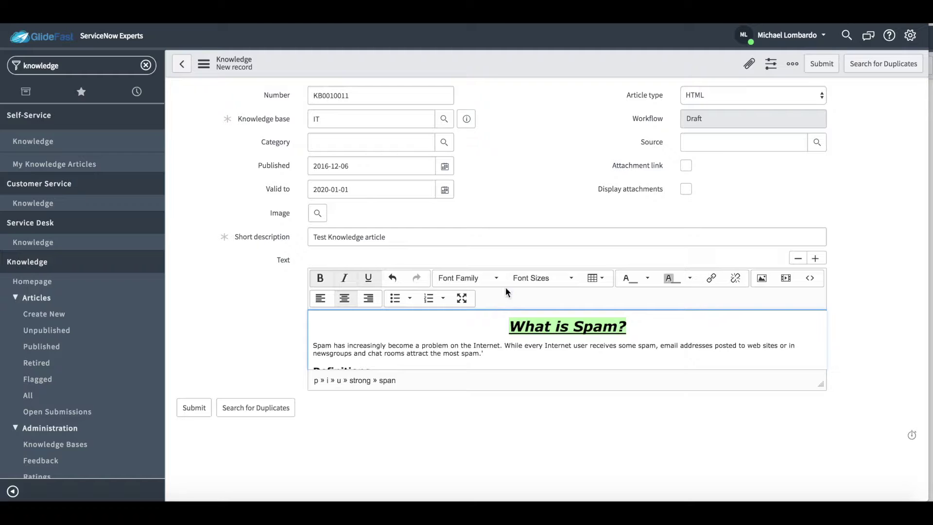
pyautogui.click(544, 278)
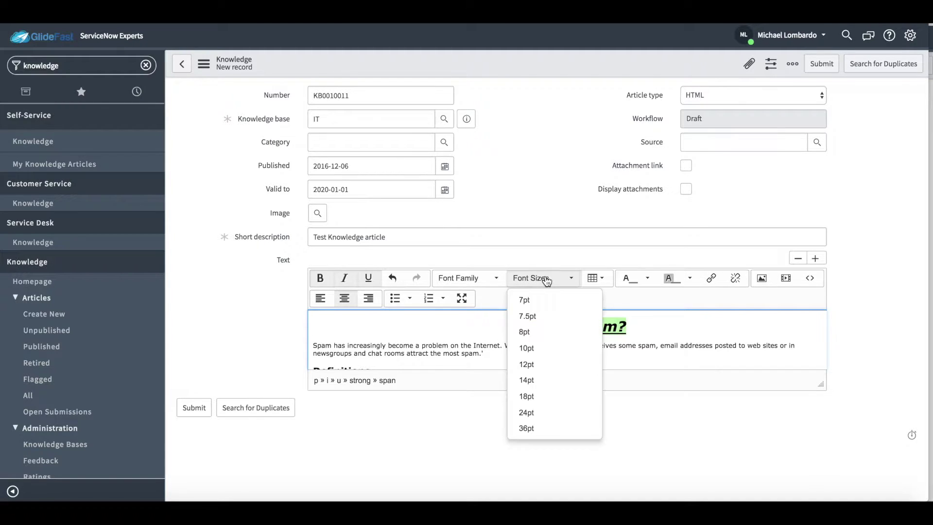
pyautogui.click(550, 412)
pyautogui.click(815, 258)
pyautogui.scroll(-3, 686, 406)
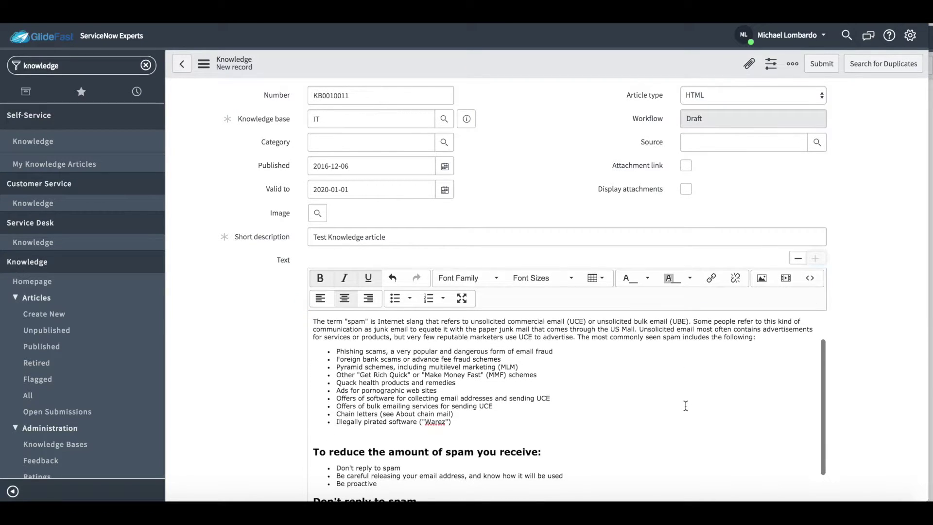
# Step: Save the new knowledge article and send it for publishing
pyautogui.rightClick(714, 65)
pyautogui.click(724, 69)
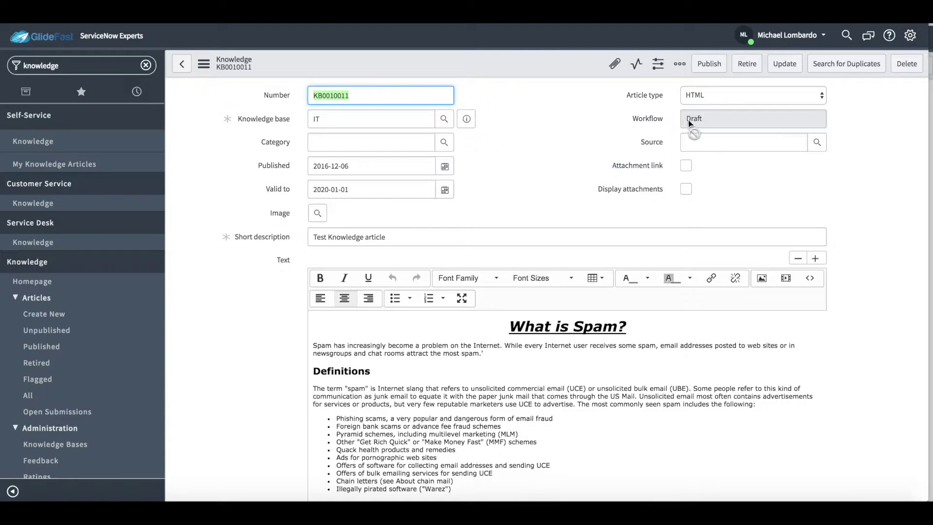
pyautogui.click(707, 73)
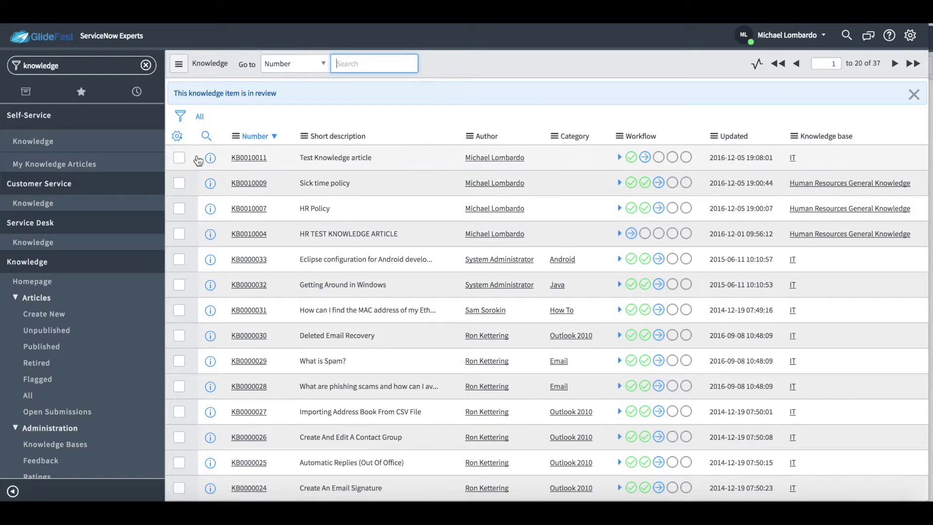
# Step: Filter the navigator by "inci" and start a new incident record
pyautogui.click(98, 286)
pyautogui.click(94, 69)
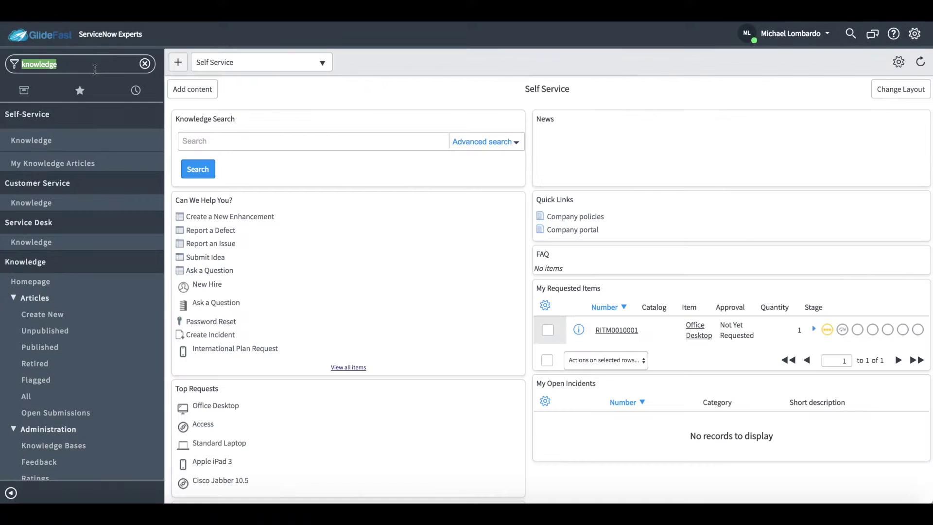
pyautogui.write('inci')
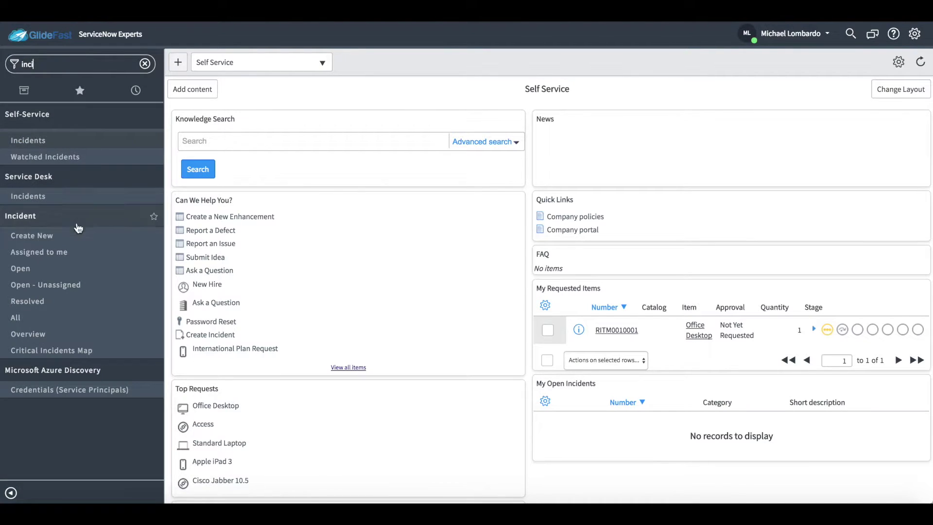
pyautogui.click(75, 235)
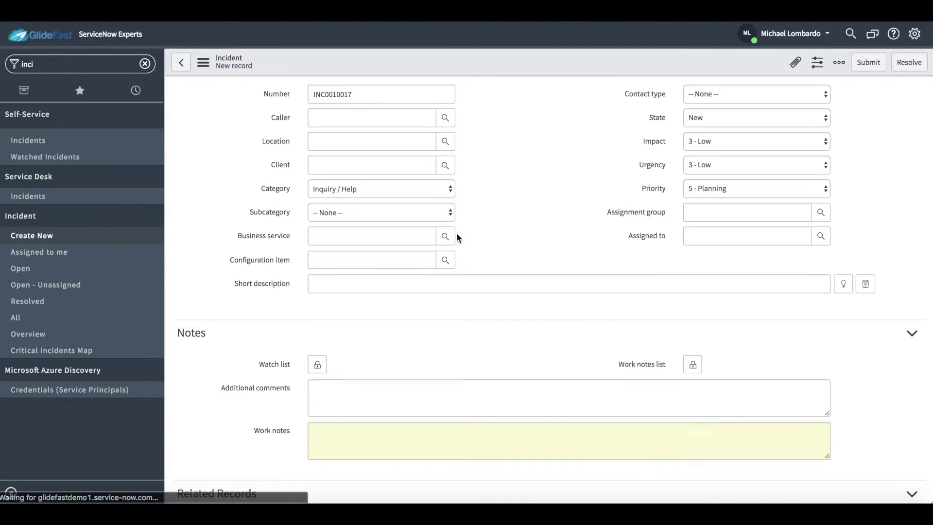
# Step: Enter "Outlook signature" as the incident's short description to bring up related knowledge articles
pyautogui.click(414, 280)
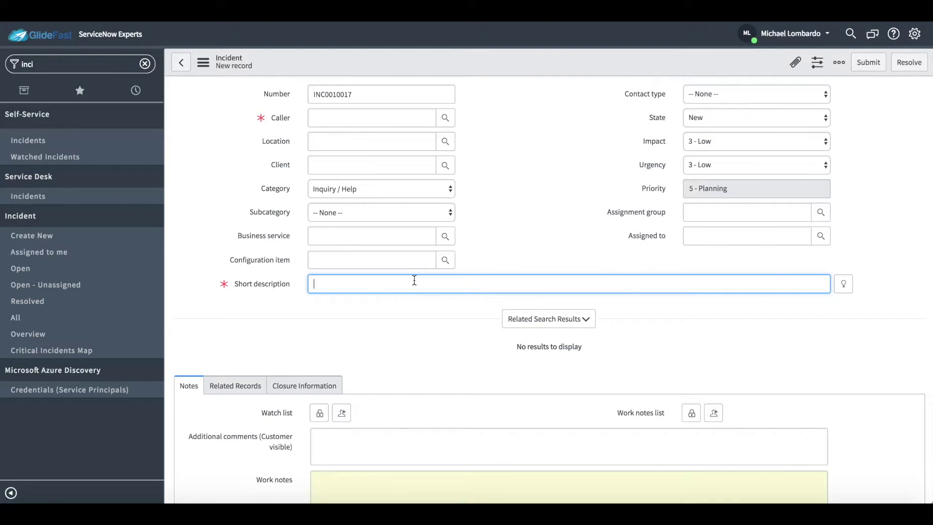
pyautogui.write('Ou')
pyautogui.press('BackSpace')
pyautogui.press('BackSpace')
pyautogui.write('Outlook')
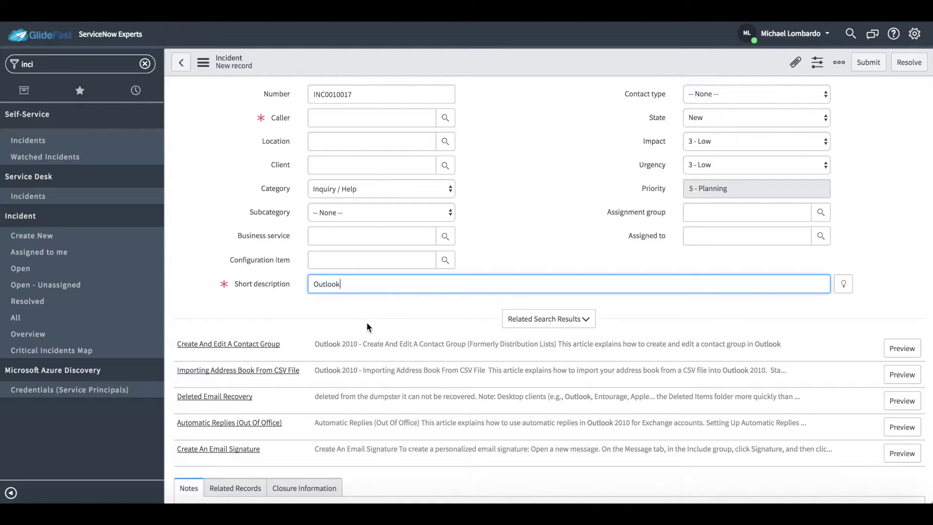
pyautogui.write(' signature')
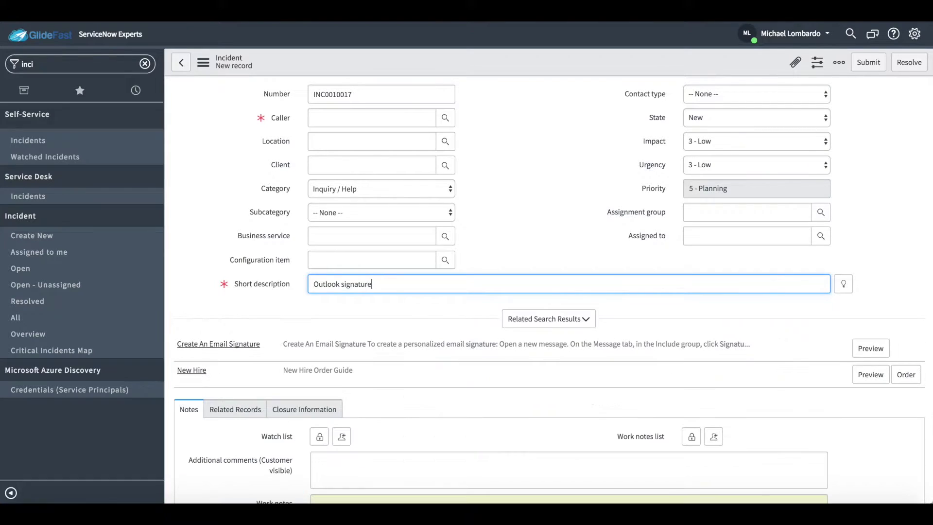
# Step: Open the related article "Create An Email Signature", read through it and mark it as having helped
pyautogui.click(213, 344)
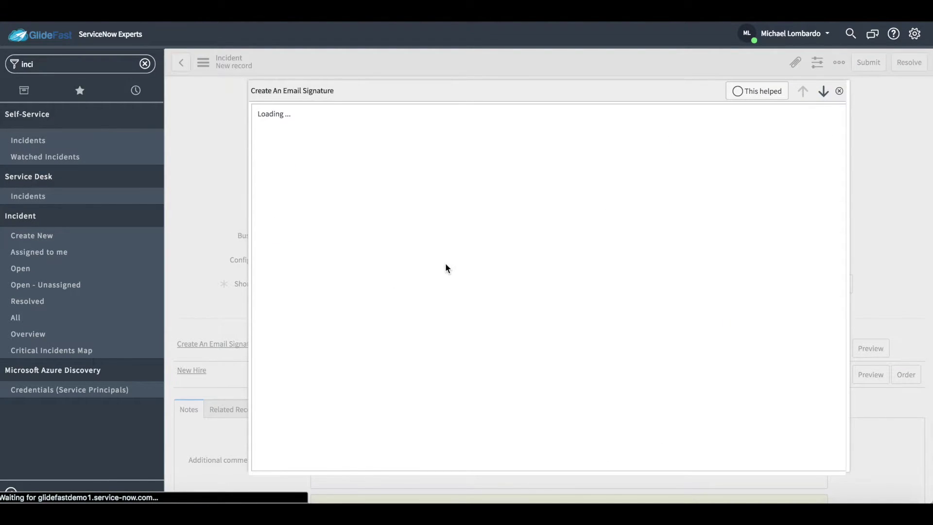
pyautogui.scroll(-10, 585, 323)
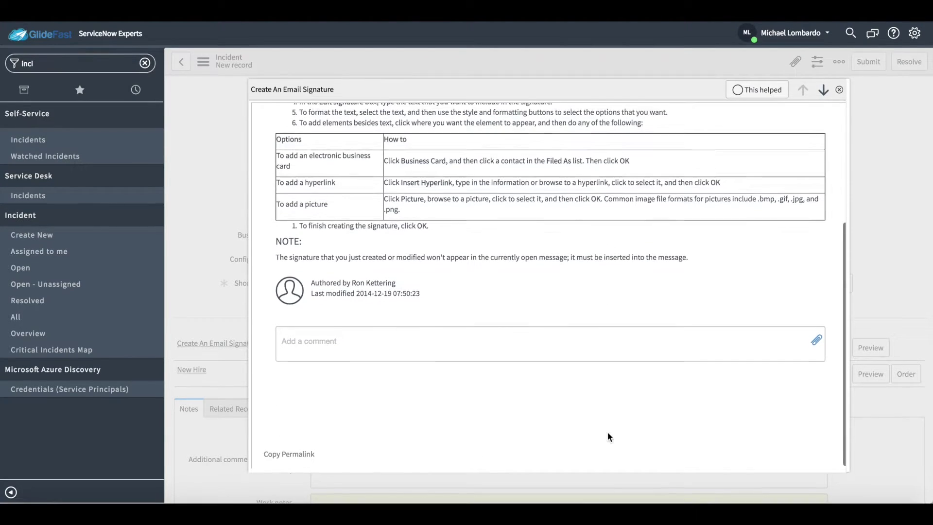
pyautogui.scroll(10, 607, 431)
pyautogui.click(763, 89)
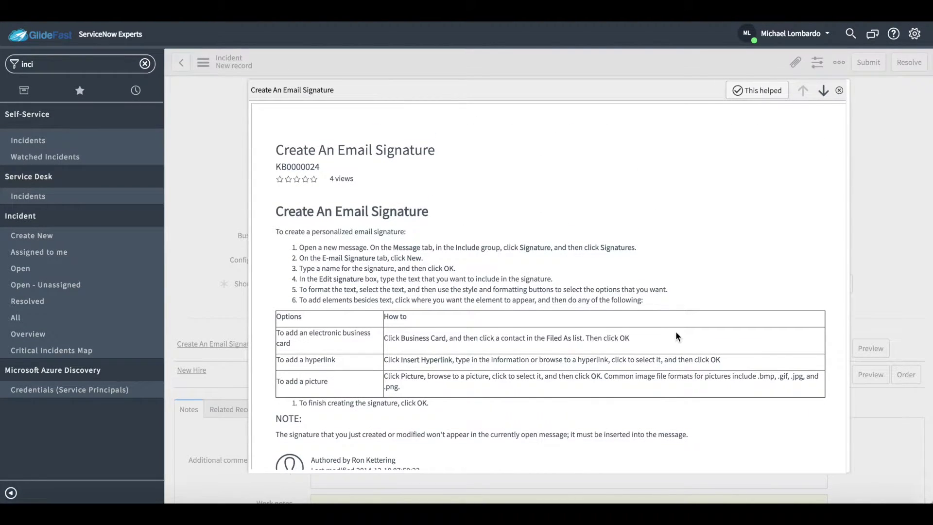
# Step: Post the comment "This needs to be updated" on the email signature article and close the article
pyautogui.scroll(-4, 675, 331)
pyautogui.click(597, 348)
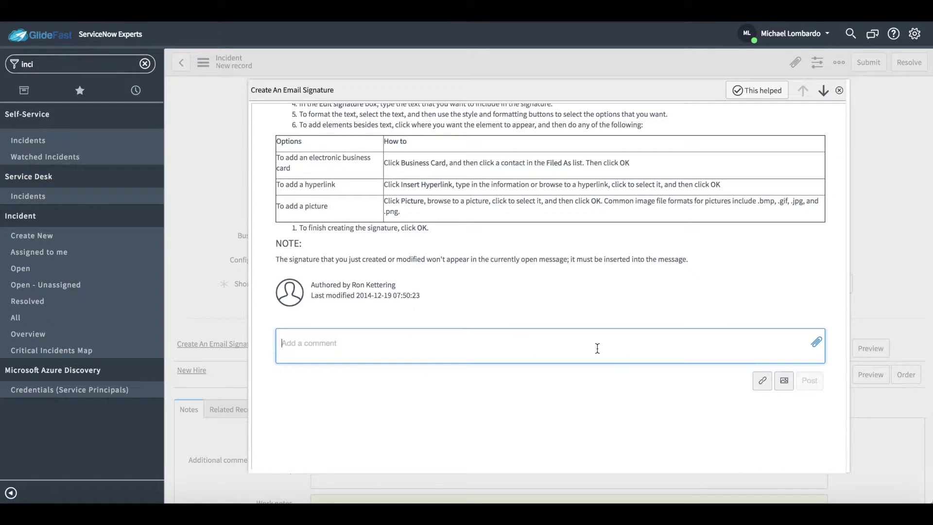
pyautogui.write('Thi')
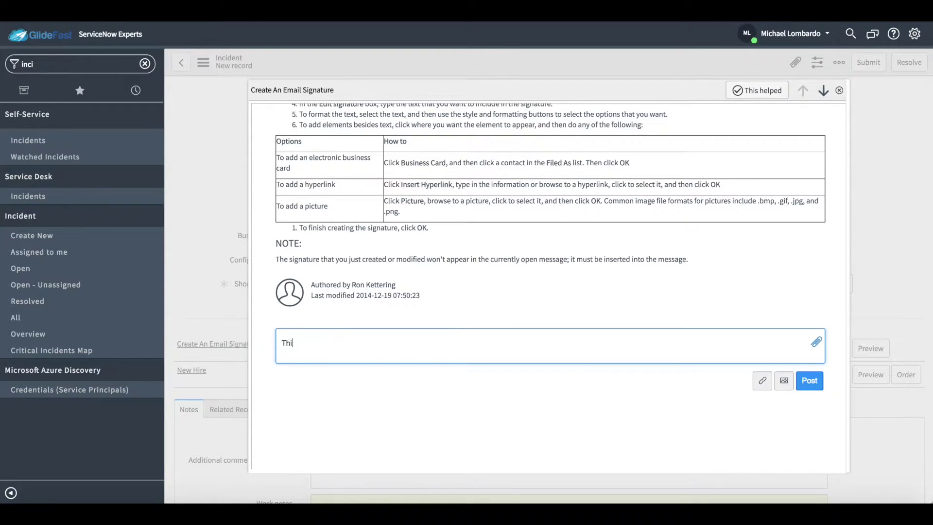
pyautogui.write('s needs to be updated')
pyautogui.click(819, 386)
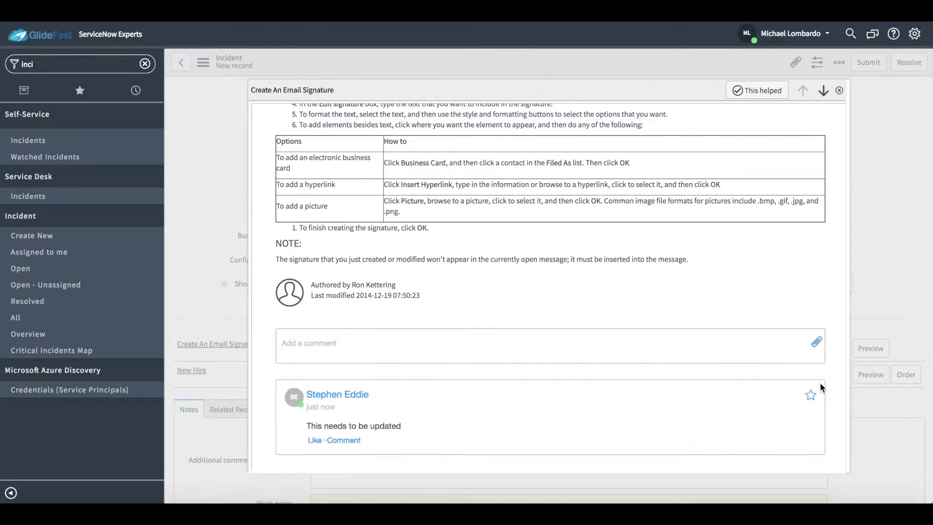
pyautogui.click(839, 89)
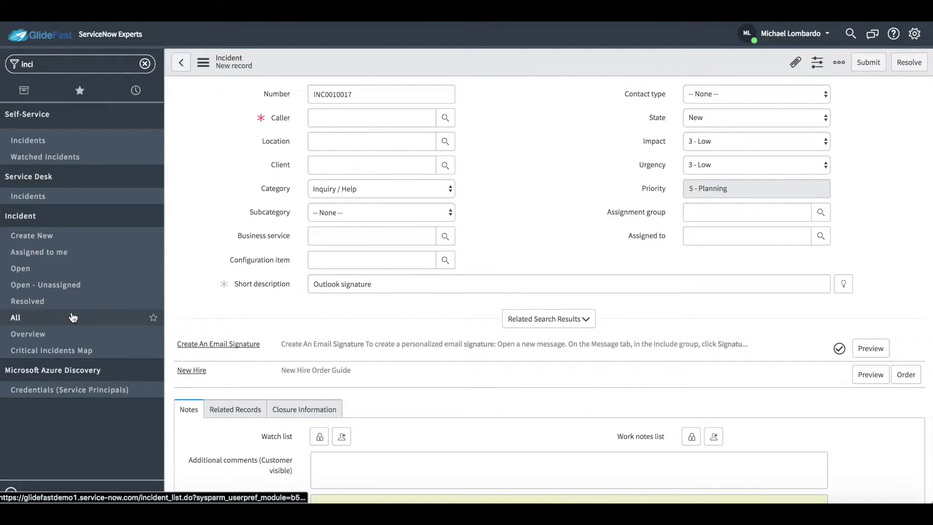
# Step: Filter the navigator by "knowledge" to list the knowledge modules
pyautogui.click(77, 68)
pyautogui.write('k')
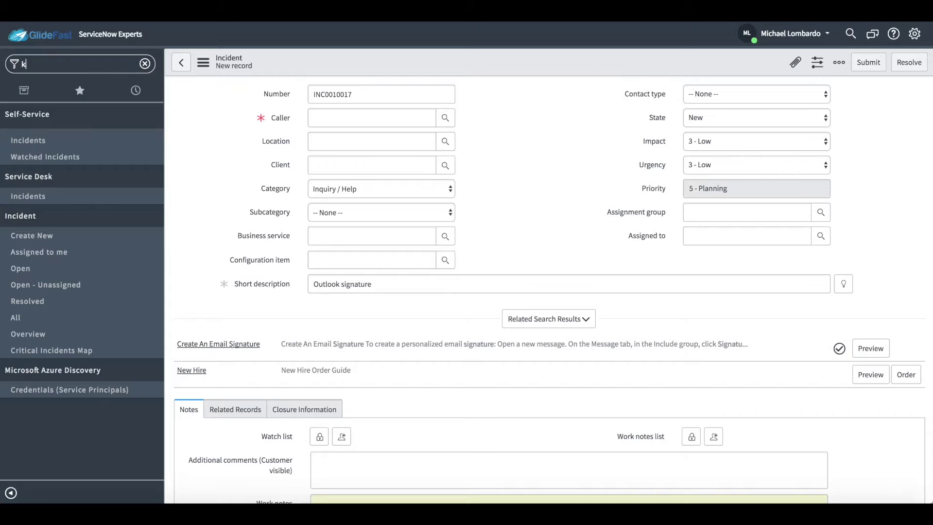
pyautogui.write('nowledge')
pyautogui.hotkey('ctrl', 'a')
pyautogui.press('BackSpace')
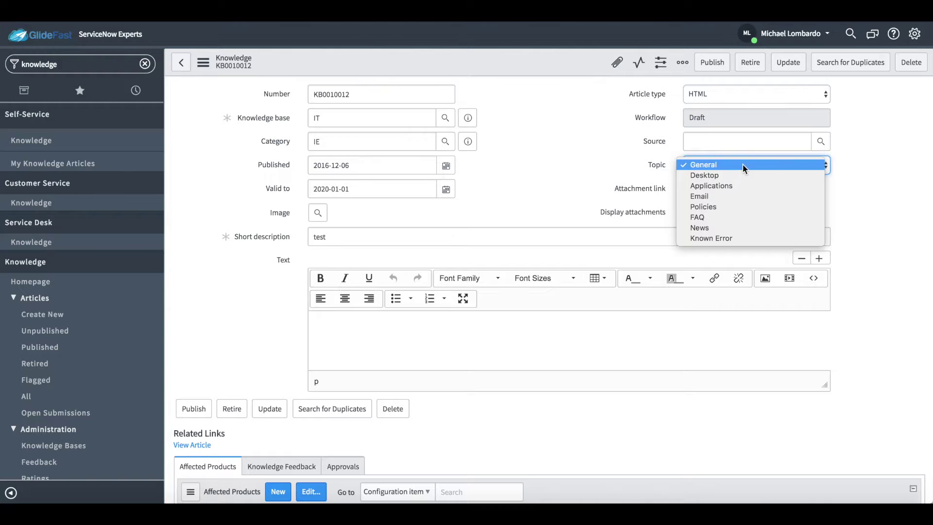
# Step: Set the draft article's topic to News, change its short description to "Test News Articles" and publish it
pyautogui.click(731, 229)
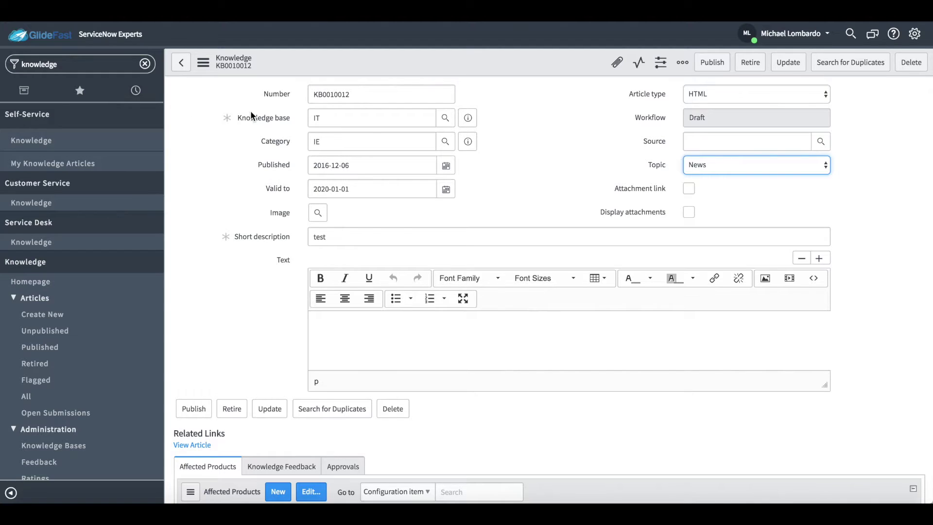
pyautogui.doubleClick(352, 229)
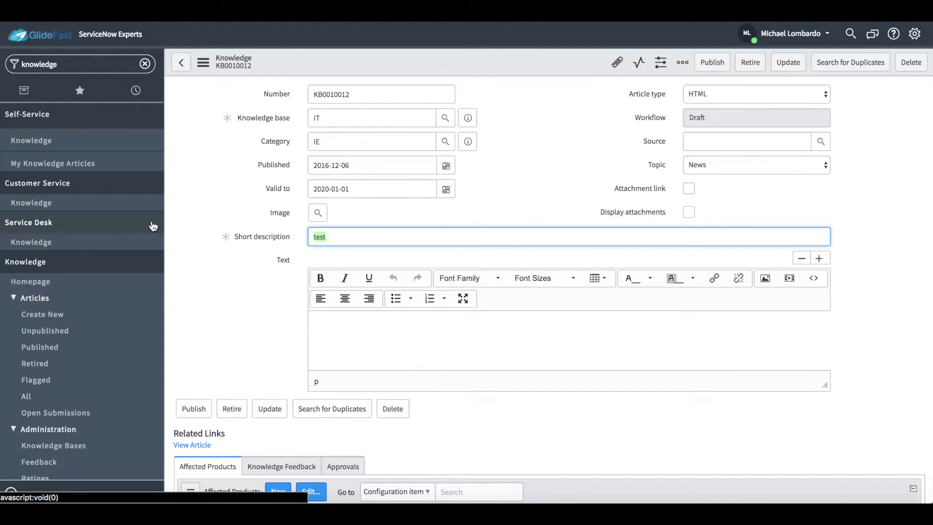
pyautogui.write('Test News Articles')
pyautogui.click(713, 63)
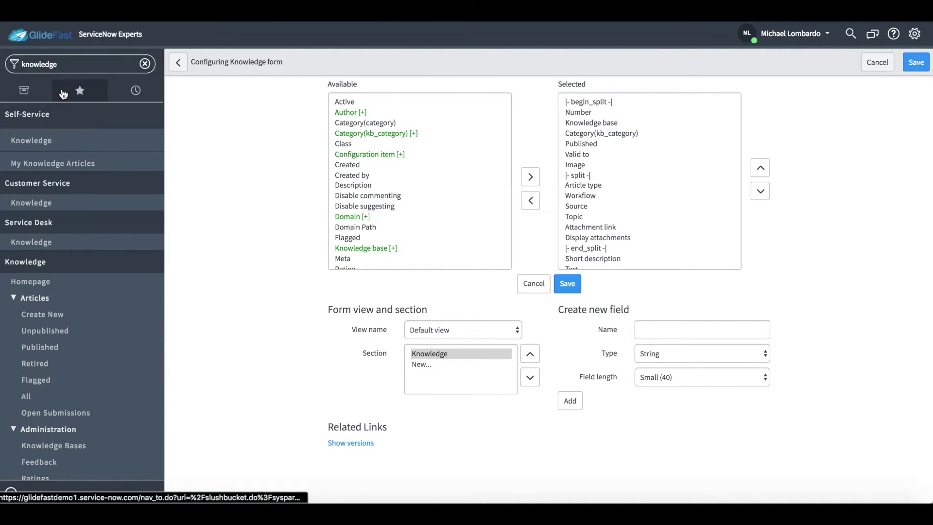
# Step: Switch to the Self Service homepage, view the "Test News Articles" article from its News section and return home
pyautogui.click(57, 141)
pyautogui.click(58, 43)
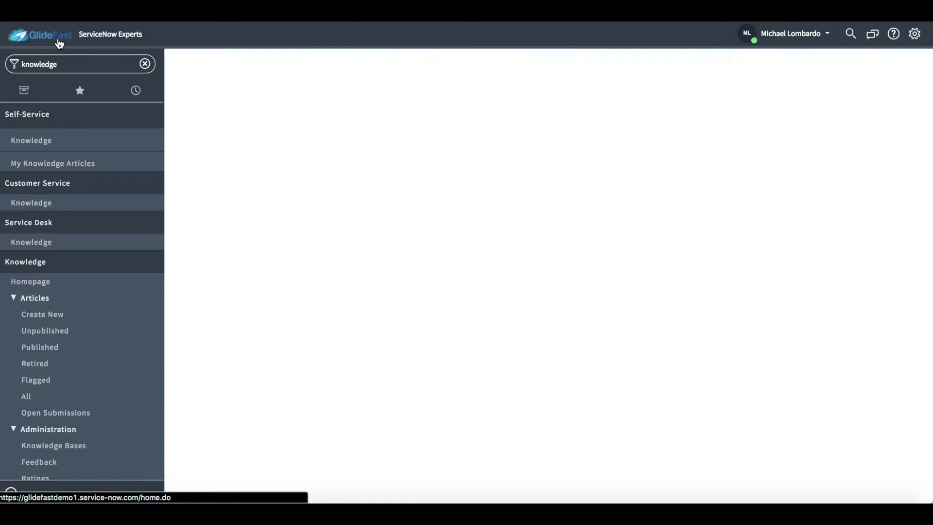
pyautogui.click(258, 67)
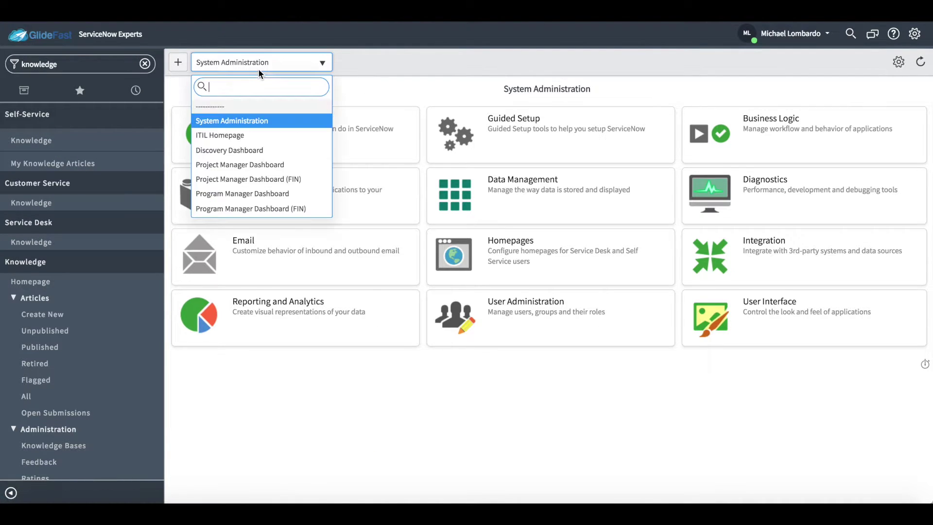
pyautogui.write('self')
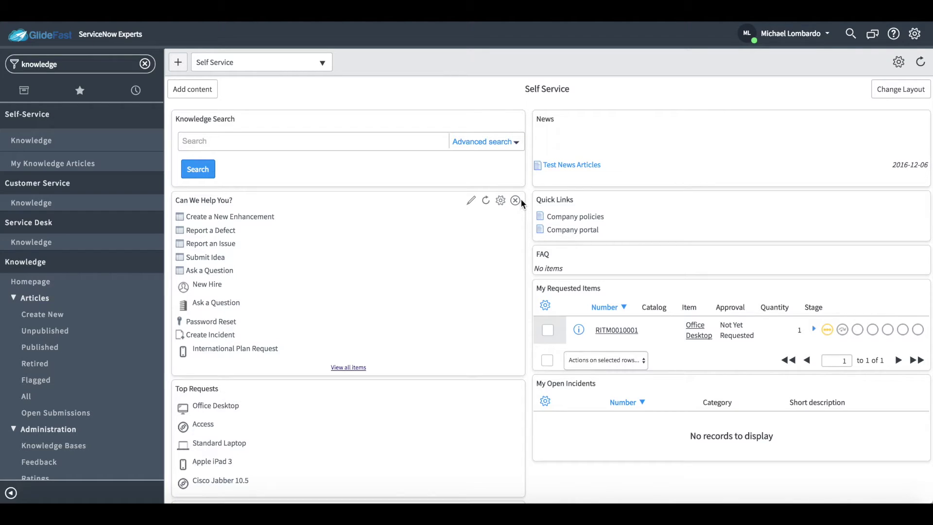
pyautogui.click(560, 167)
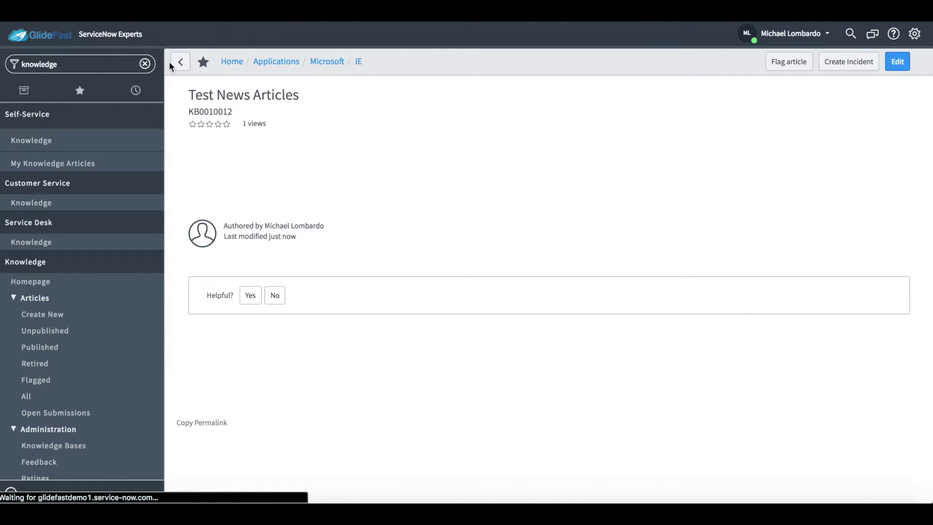
pyautogui.click(56, 42)
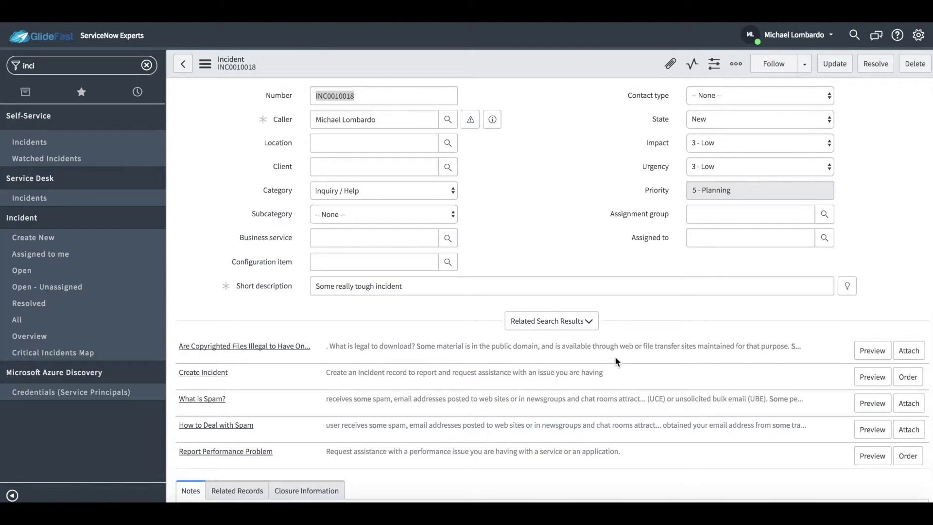
# Step: Enable the Knowledge option in the closure information of the "Some really tough incident" record and save the incident
pyautogui.scroll(-3, 615, 358)
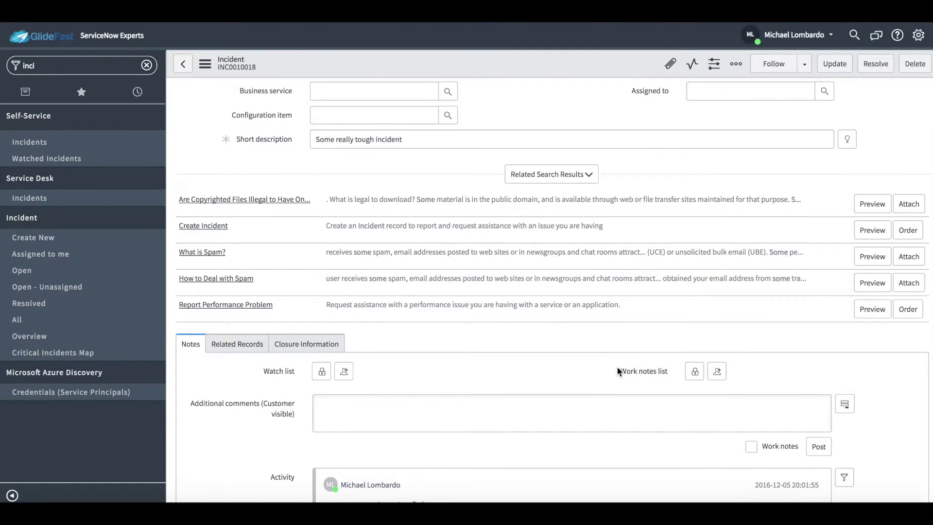
pyautogui.scroll(1, 616, 366)
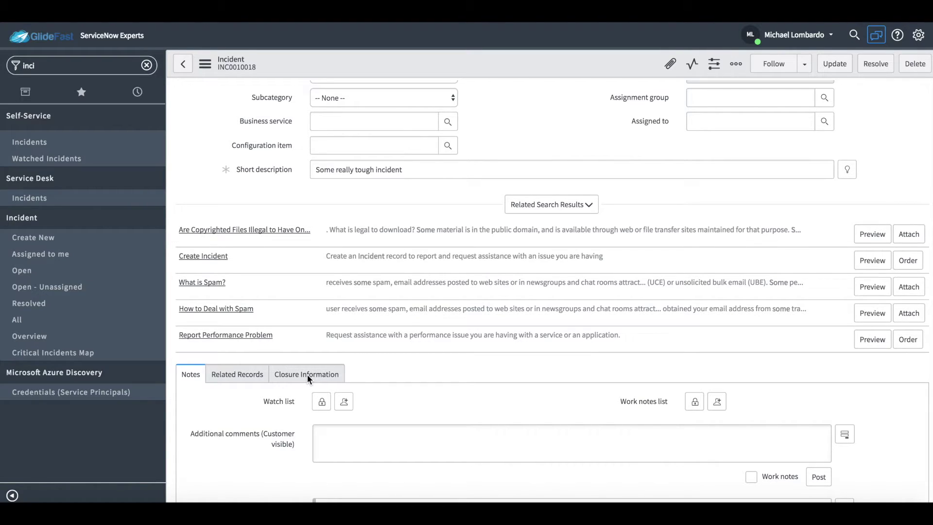
pyautogui.click(309, 377)
pyautogui.click(309, 378)
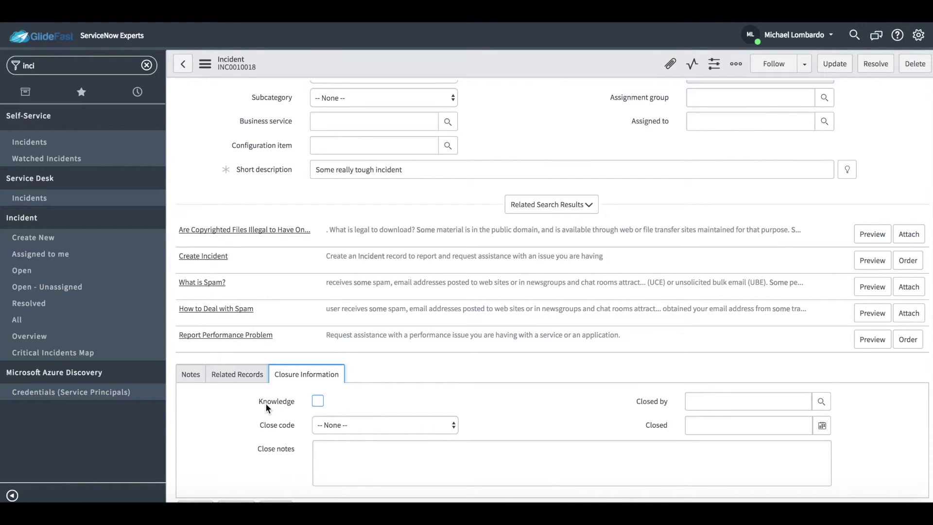
pyautogui.moveTo(277, 404)
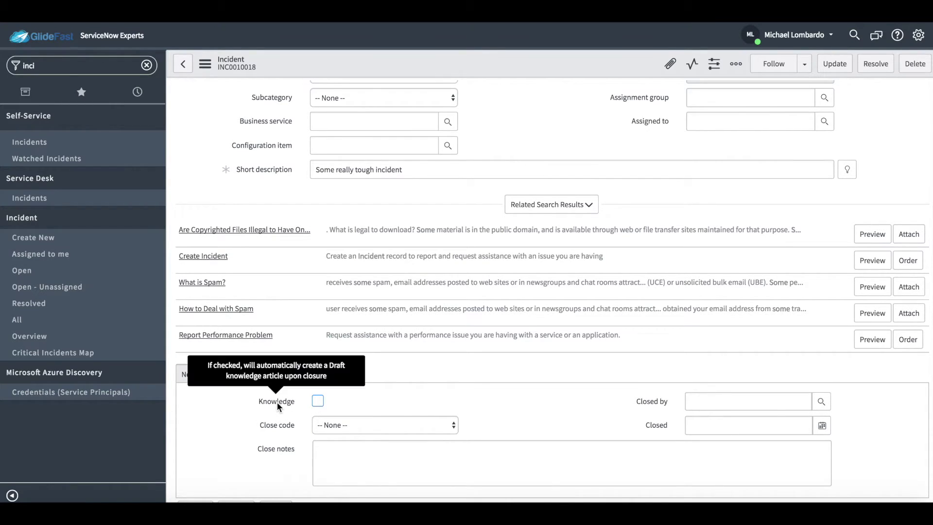
pyautogui.click(316, 401)
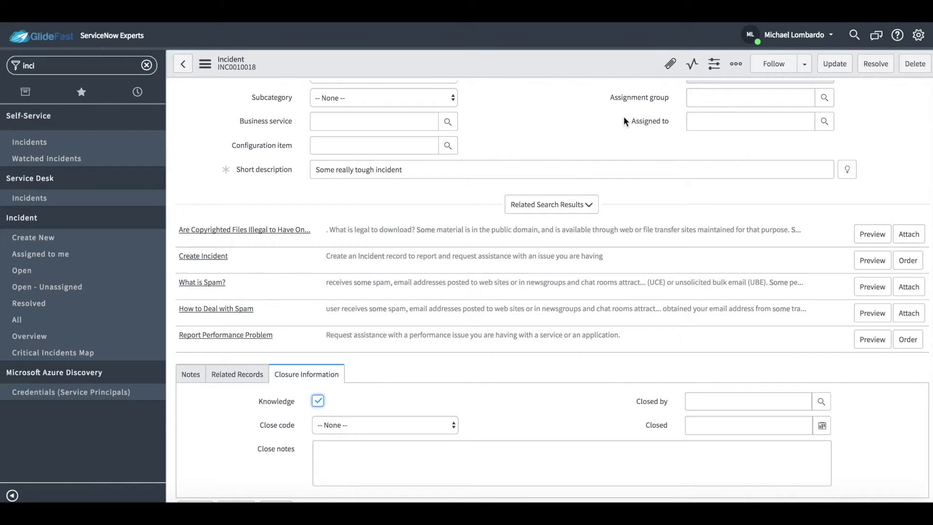
pyautogui.rightClick(638, 65)
pyautogui.click(644, 69)
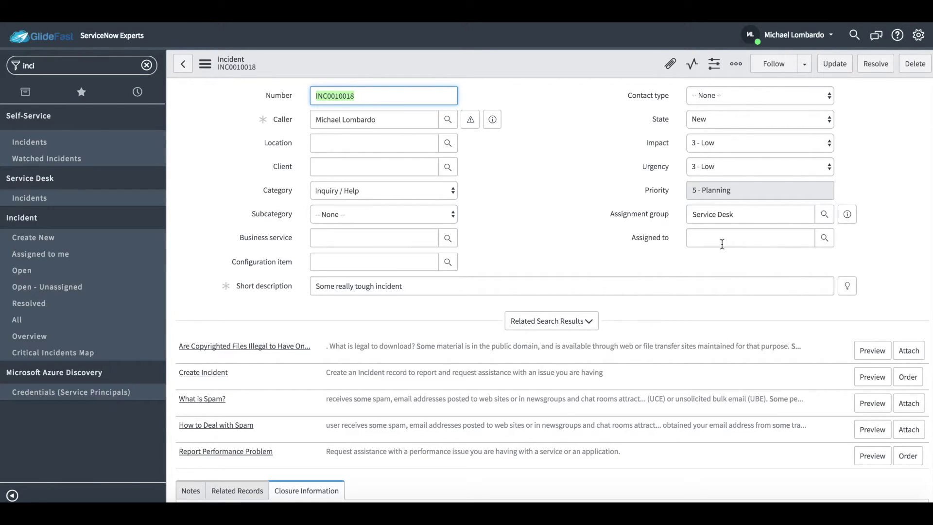
# Step: Fill the incident's customer-visible additional comments with placeholder Latin paragraphs
pyautogui.scroll(-1, 805, 216)
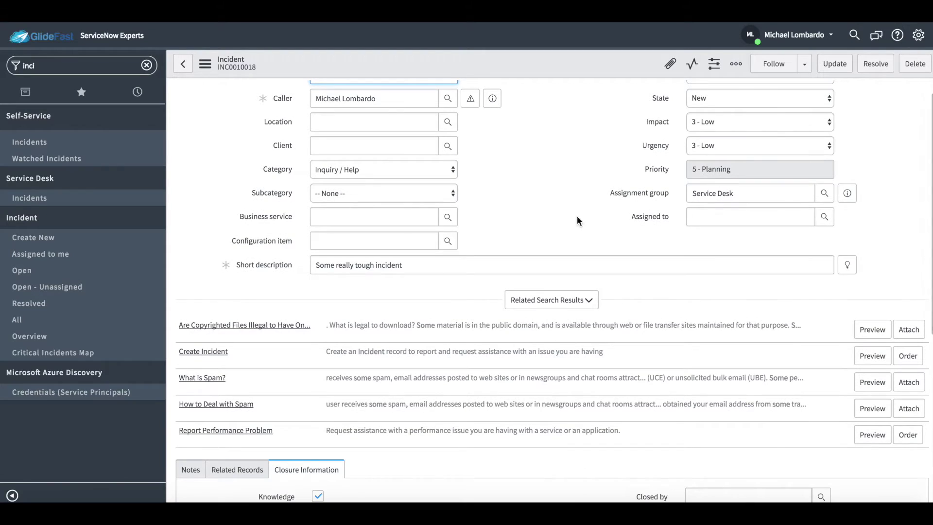
pyautogui.click(190, 470)
pyautogui.scroll(-4, 367, 404)
pyautogui.click(402, 372)
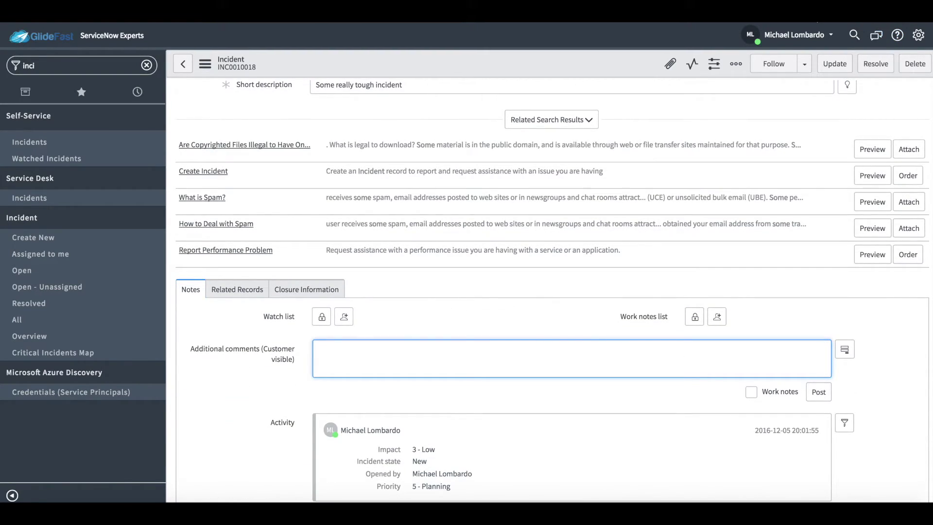
pyautogui.click(865, 20)
pyautogui.click(846, 111)
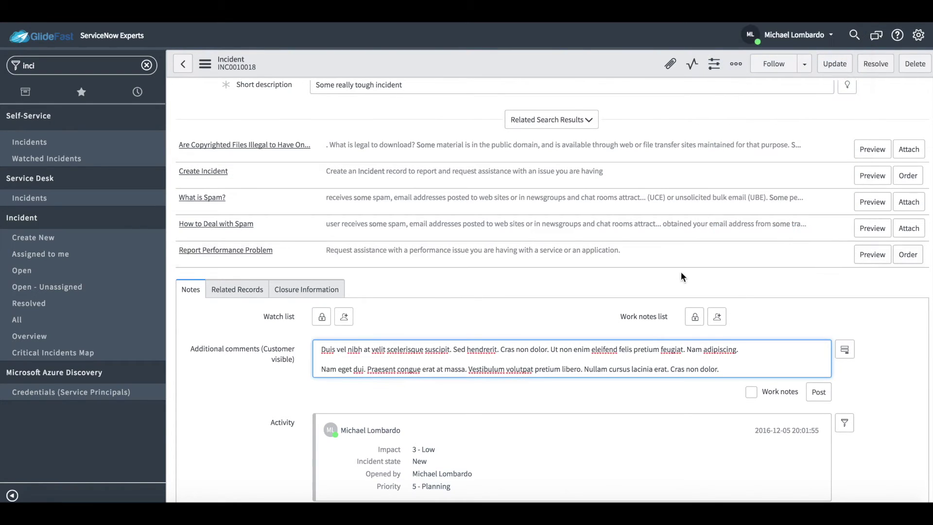
# Step: Resolve the incident, set its state to Closed and save it
pyautogui.click(865, 68)
pyautogui.click(592, 171)
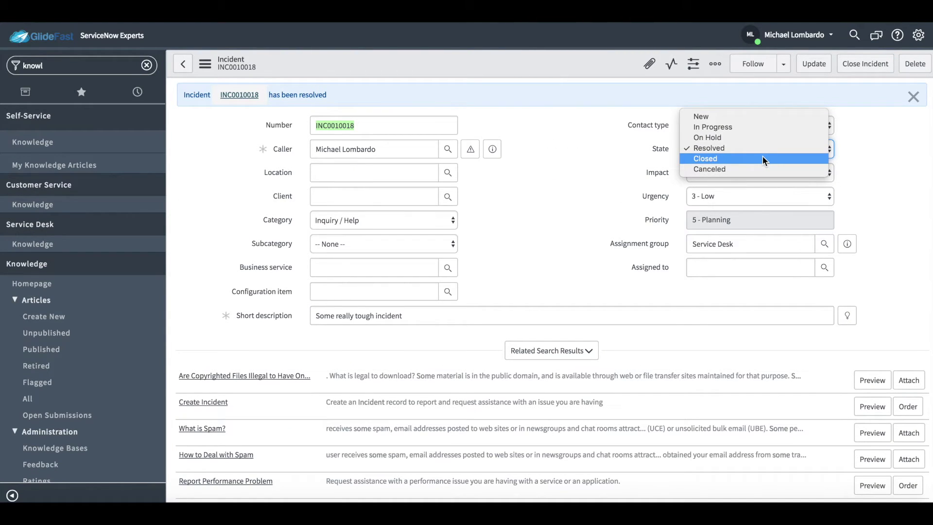
pyautogui.click(763, 156)
pyautogui.rightClick(595, 60)
pyautogui.click(606, 67)
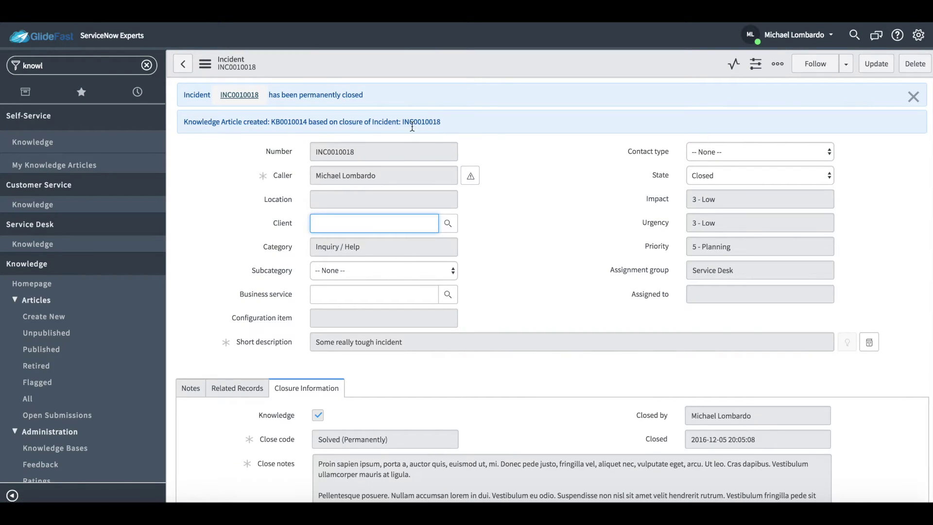
# Step: Look up the knowledge article KB0010014 through the global search and return to the closed incident
pyautogui.doubleClick(288, 122)
pyautogui.hotkey('ctrl', 'c')
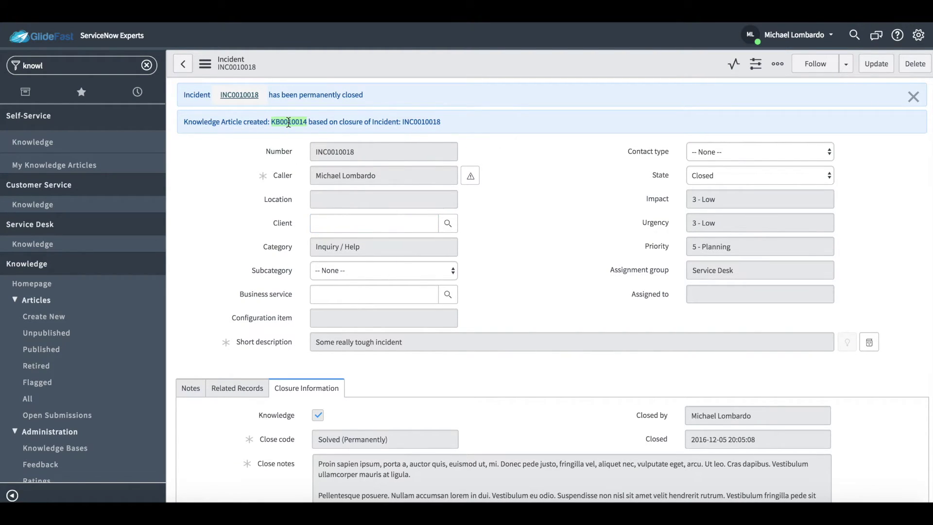
pyautogui.click(854, 35)
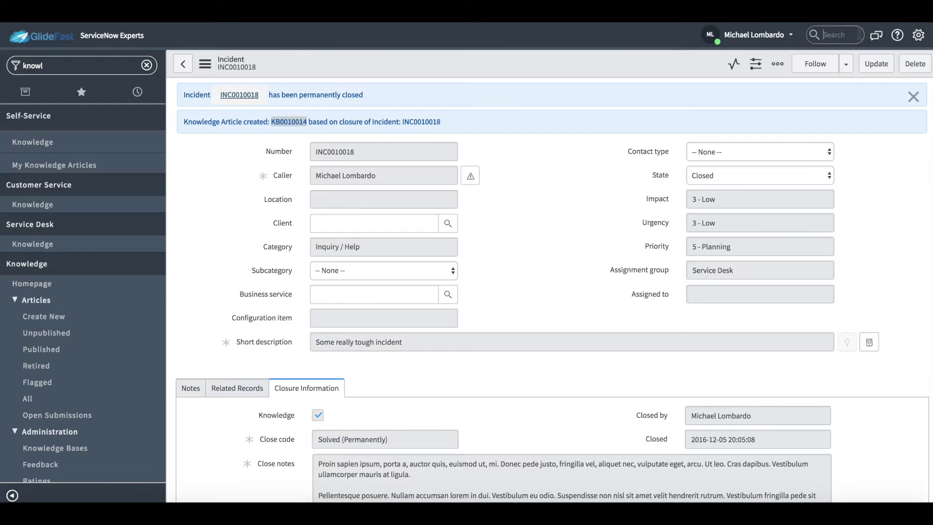
pyautogui.hotkey('ctrl', 'v')
pyautogui.press('Return')
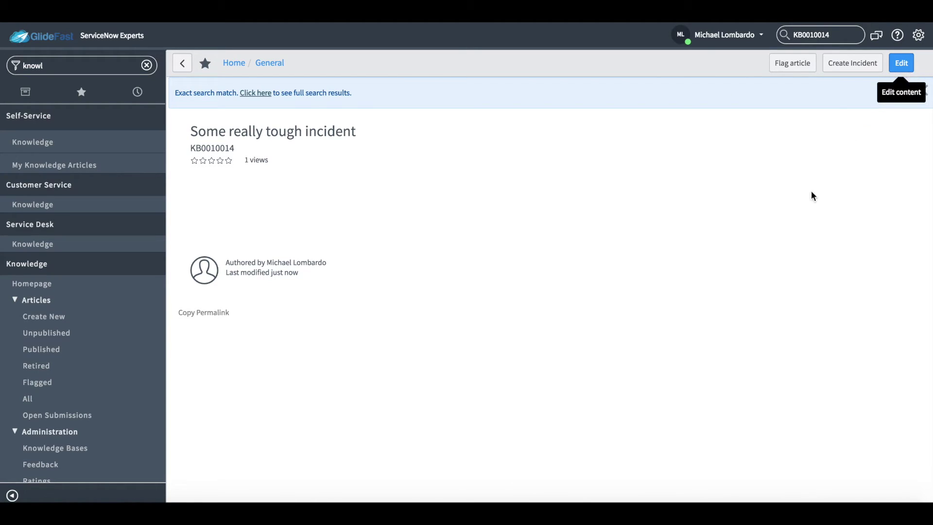
pyautogui.hotkey('alt', 'Left')
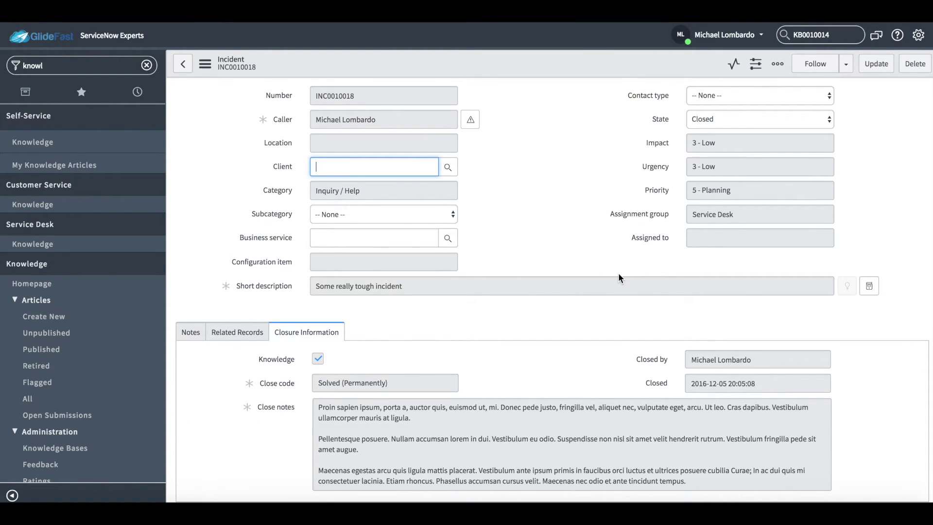
# Step: Enter "Test Problem" as the new problem's short description and save the record
pyautogui.click(433, 286)
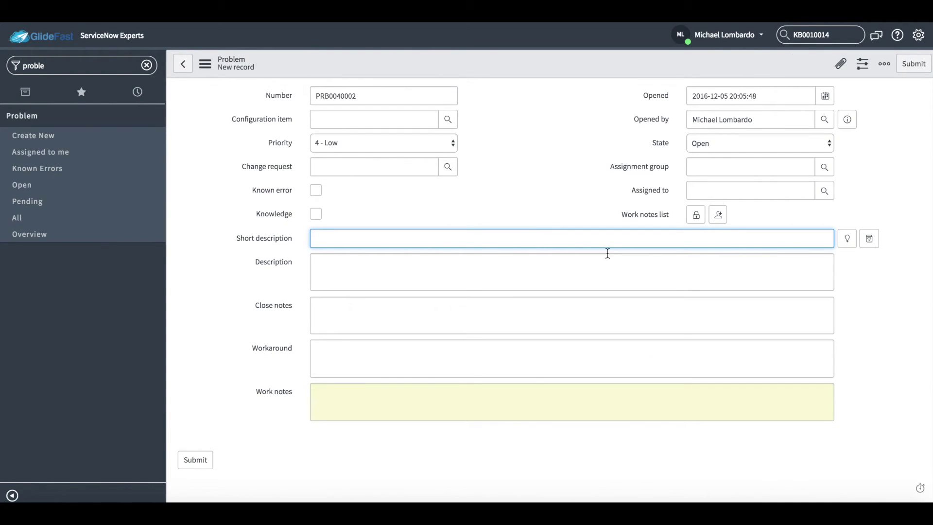
pyautogui.write('Test Prpblem')
pyautogui.press('BackSpace')
pyautogui.press('BackSpace')
pyautogui.press('BackSpace')
pyautogui.press('BackSpace')
pyautogui.press('BackSpace')
pyautogui.write('oblem')
pyautogui.rightClick(683, 67)
pyautogui.click(689, 71)
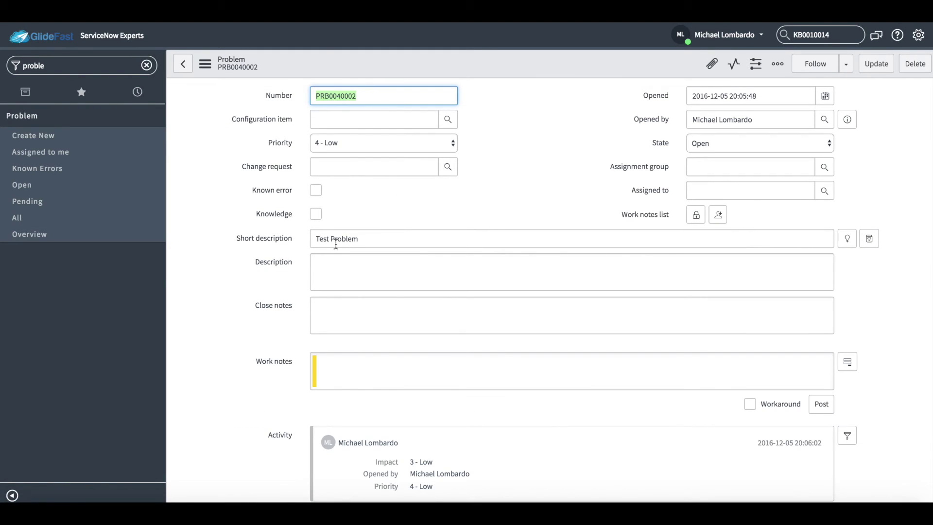
# Step: Mark the problem as a known error and fill its work notes with placeholder Latin paragraphs
pyautogui.click(315, 190)
pyautogui.scroll(-1, 397, 382)
pyautogui.click(445, 336)
pyautogui.click(861, 22)
pyautogui.click(823, 104)
# Step: Fill the problem's description with placeholder Latin paragraphs and save the record
pyautogui.click(438, 236)
pyautogui.click(861, 23)
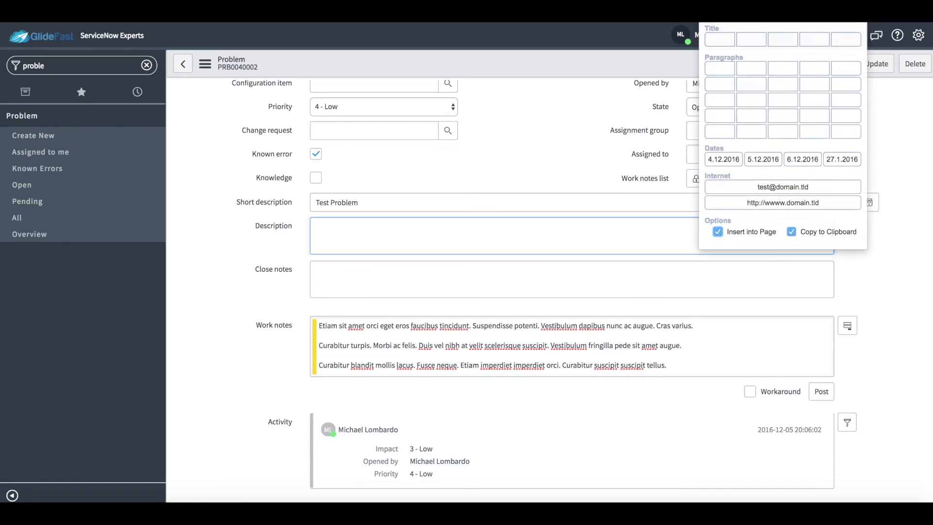
pyautogui.click(827, 114)
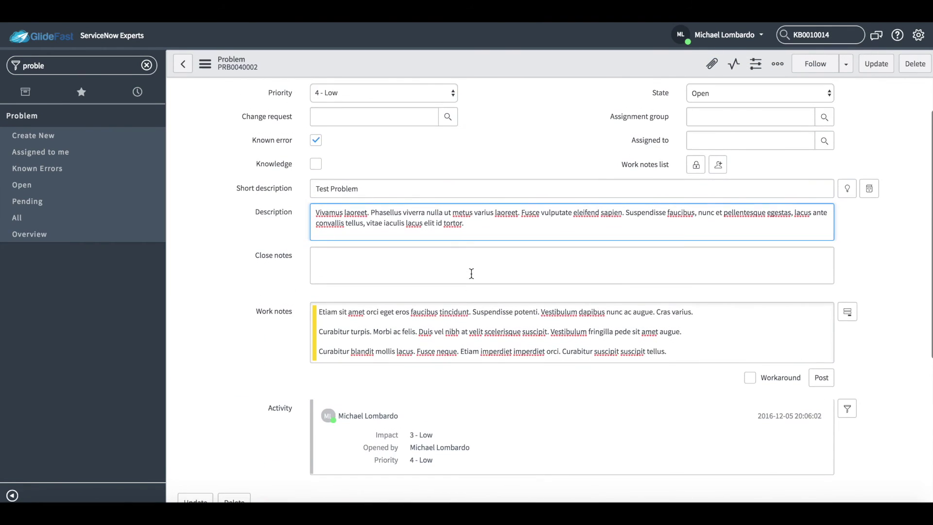
pyautogui.rightClick(643, 54)
pyautogui.click(654, 60)
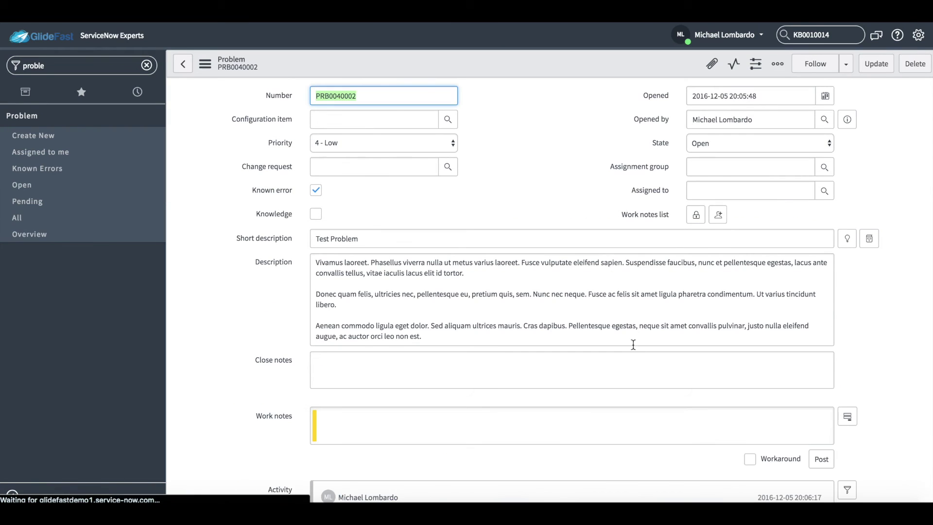
# Step: Post knowledge from the Test Problem record and copy the number of the created article
pyautogui.scroll(-8, 611, 317)
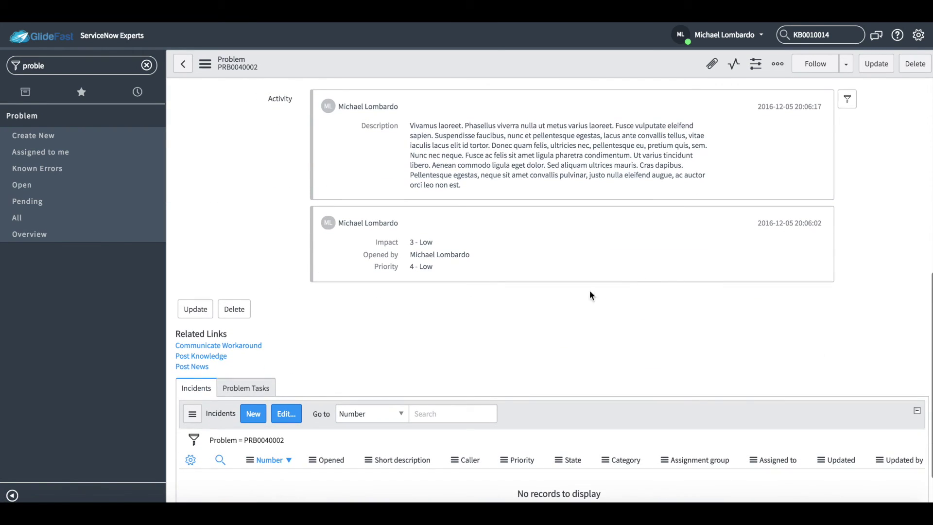
pyautogui.click(224, 357)
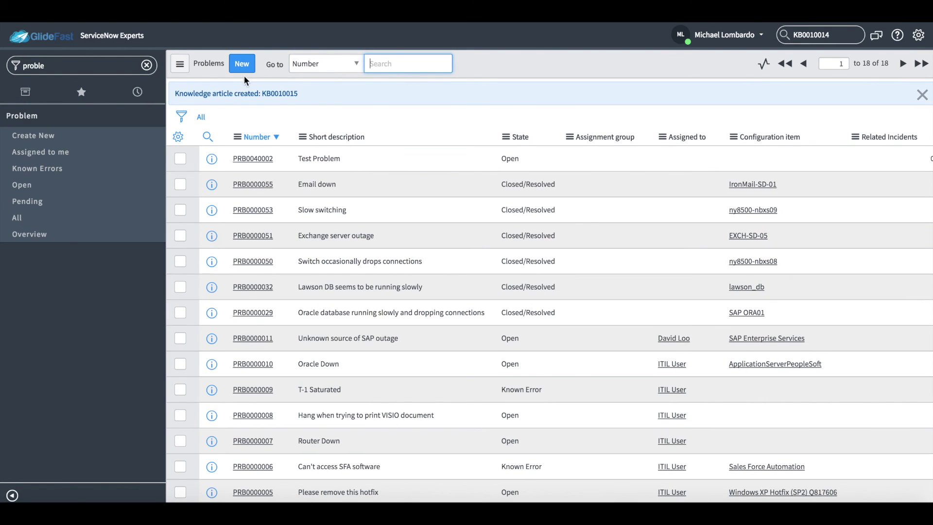
pyautogui.doubleClick(264, 92)
pyautogui.hotkey('ctrl', 'c')
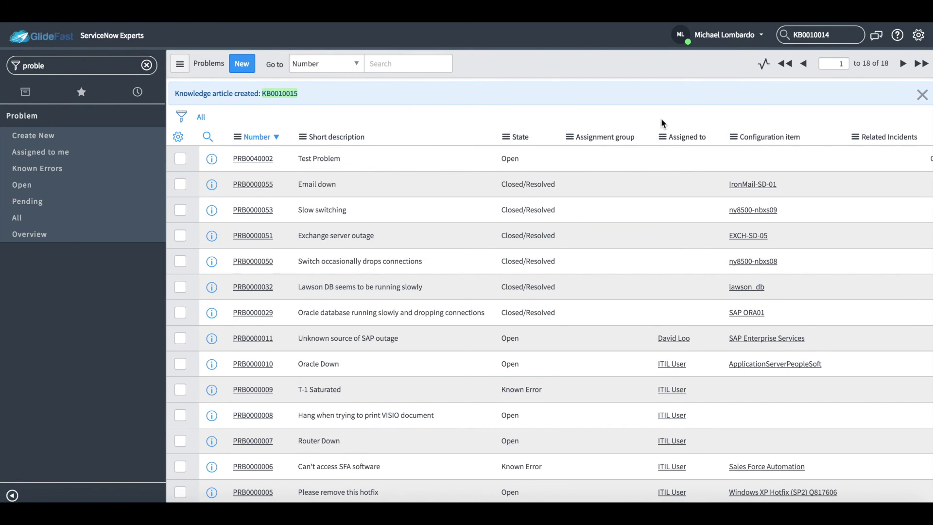
# Step: Search globally for article KB0010015 and review its description and workaround sections
pyautogui.doubleClick(843, 35)
pyautogui.hotkey('ctrl', 'v')
pyautogui.press('Return')
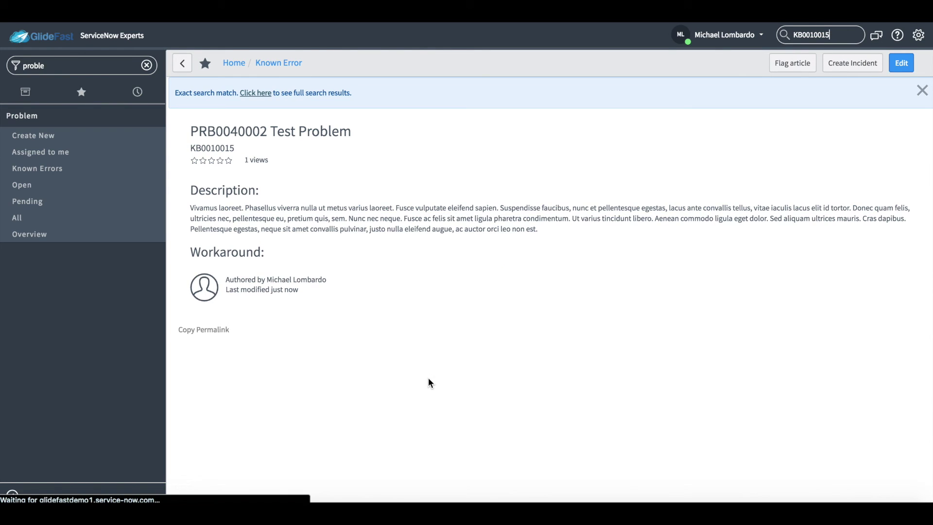
pyautogui.moveTo(191, 217); pyautogui.dragTo(286, 219)
pyautogui.click(300, 251)
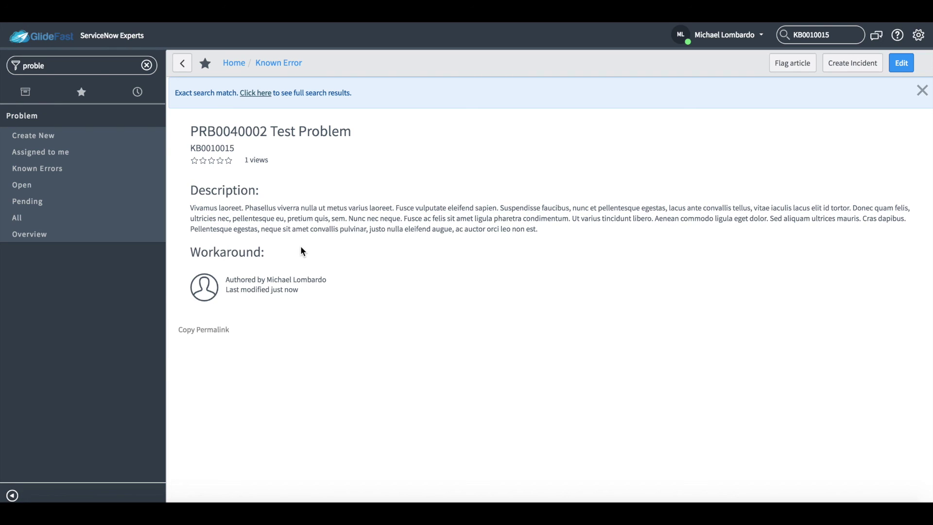